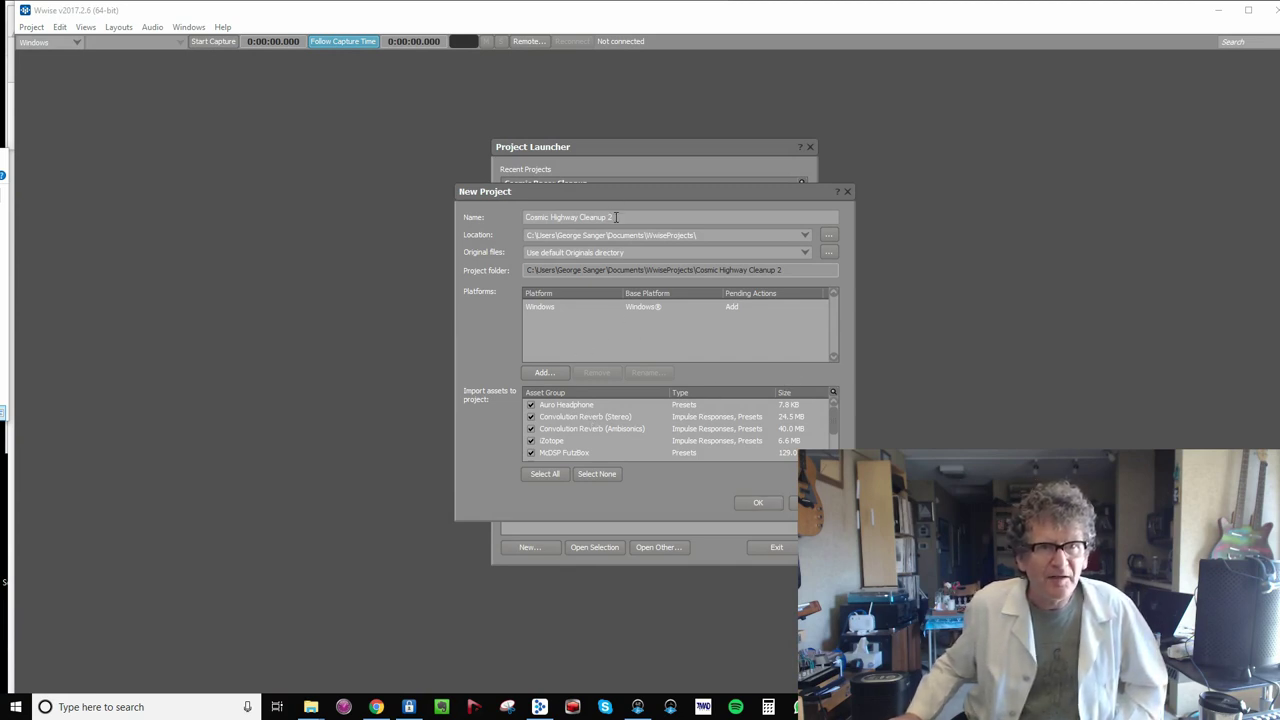
- Create the new project and add a Music Switch Container named The Big One
left_click(673, 314)
left_click(758, 502)
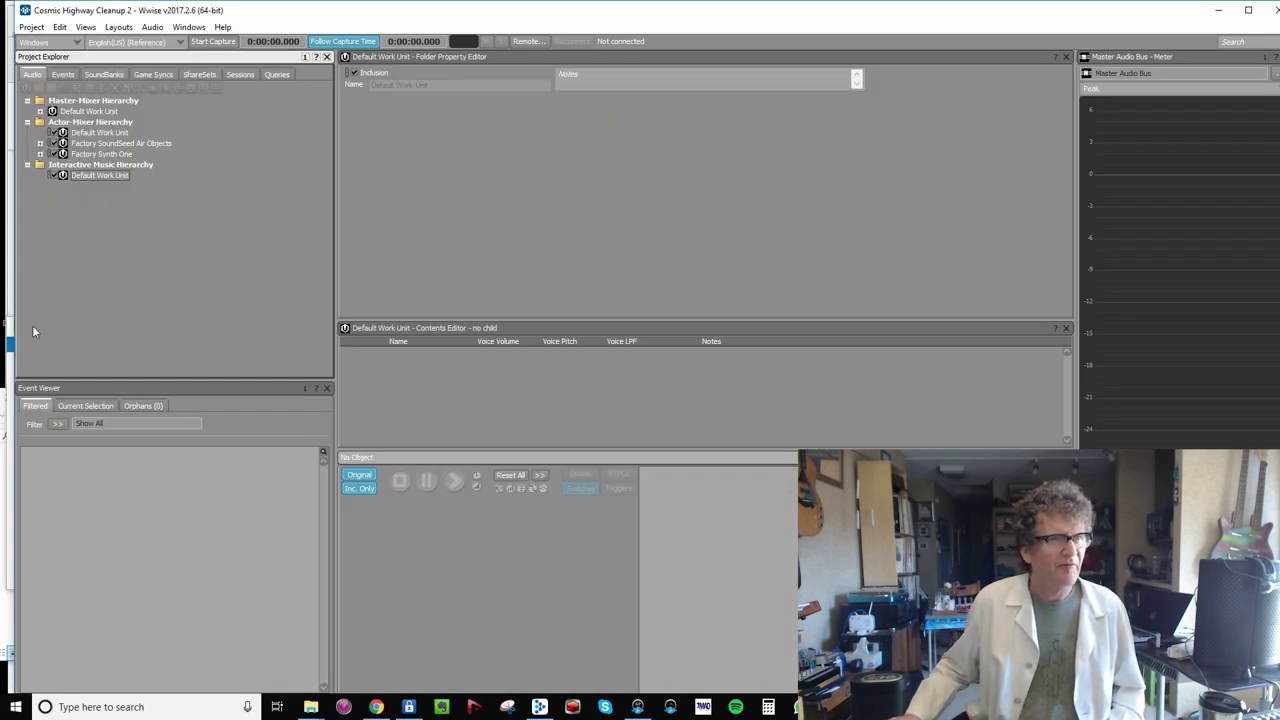
right_click(81, 178)
mouse_move(300, 183)
left_click(417, 211)
type("The Big One")
key("Return")
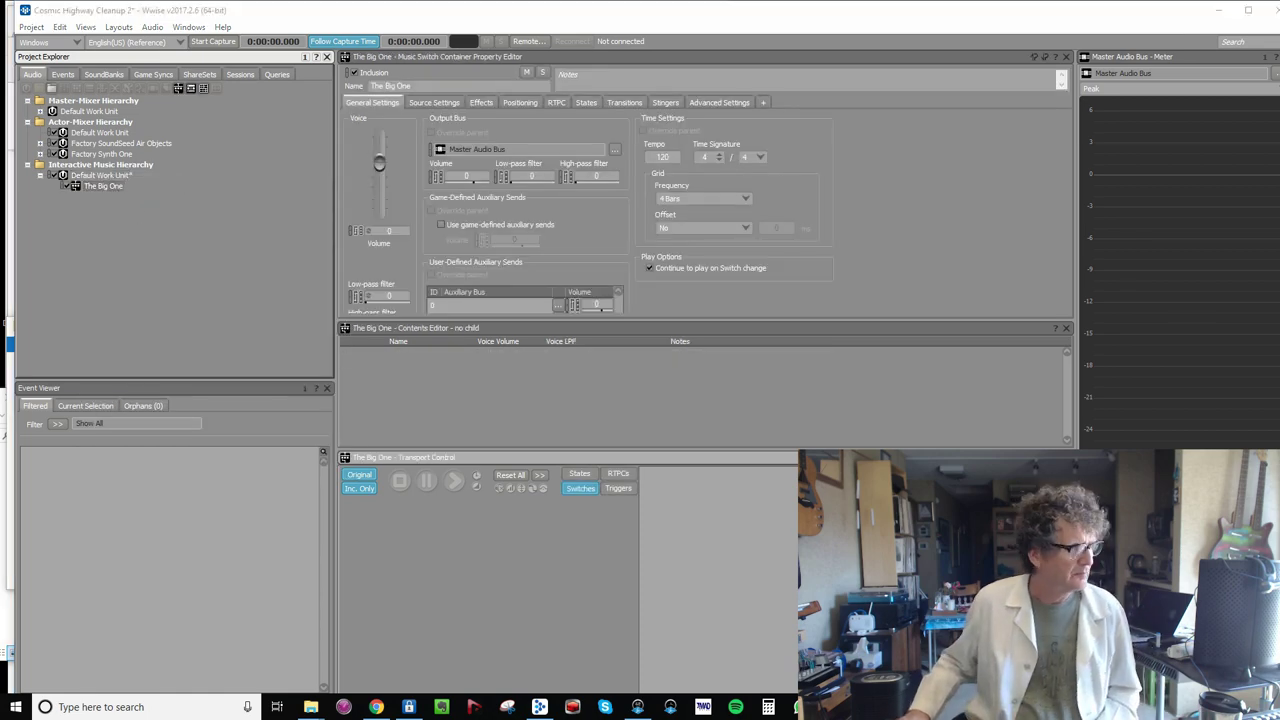
- Import the six GS_My Cosmic Way wav files into The Big One
key("alt+Tab")
left_click_drag(560, 446, 103, 188)
key("Return")
left_click(53, 187)
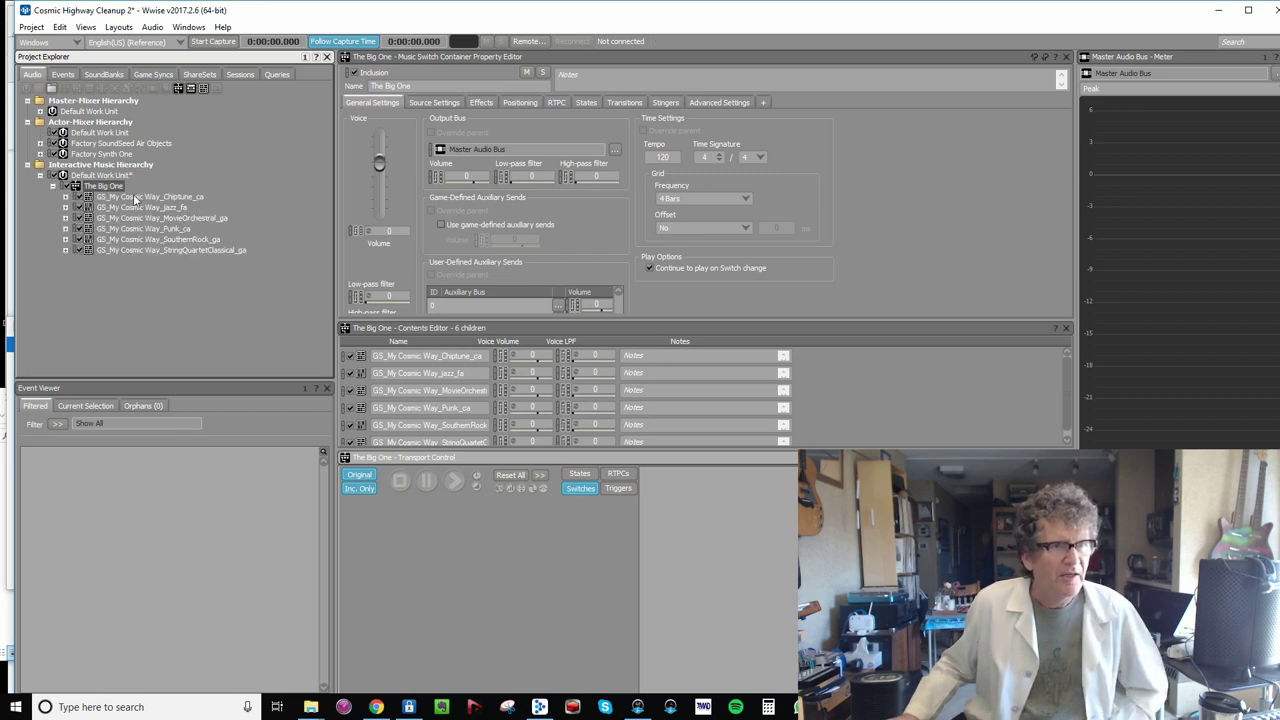
- Wrap the Chiptune and jazz tracks in playlist containers named Chiptune and jazz
left_click(135, 197)
right_click(135, 199)
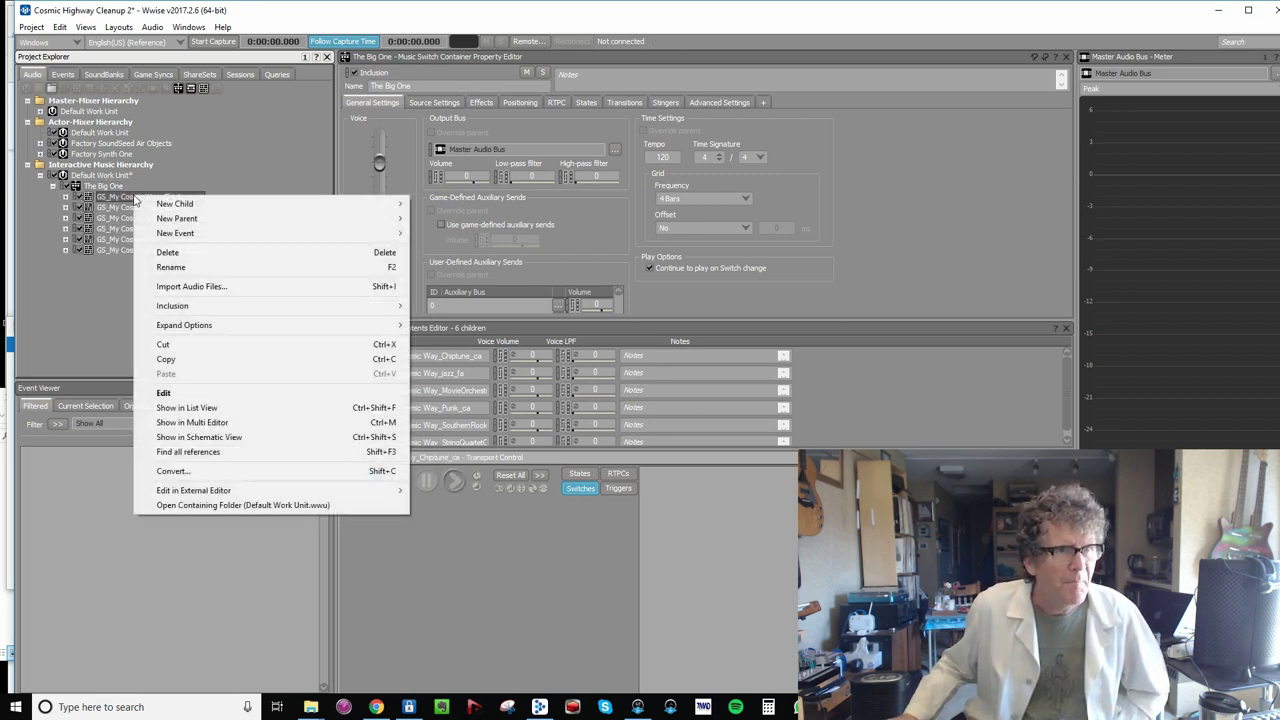
mouse_move(290, 218)
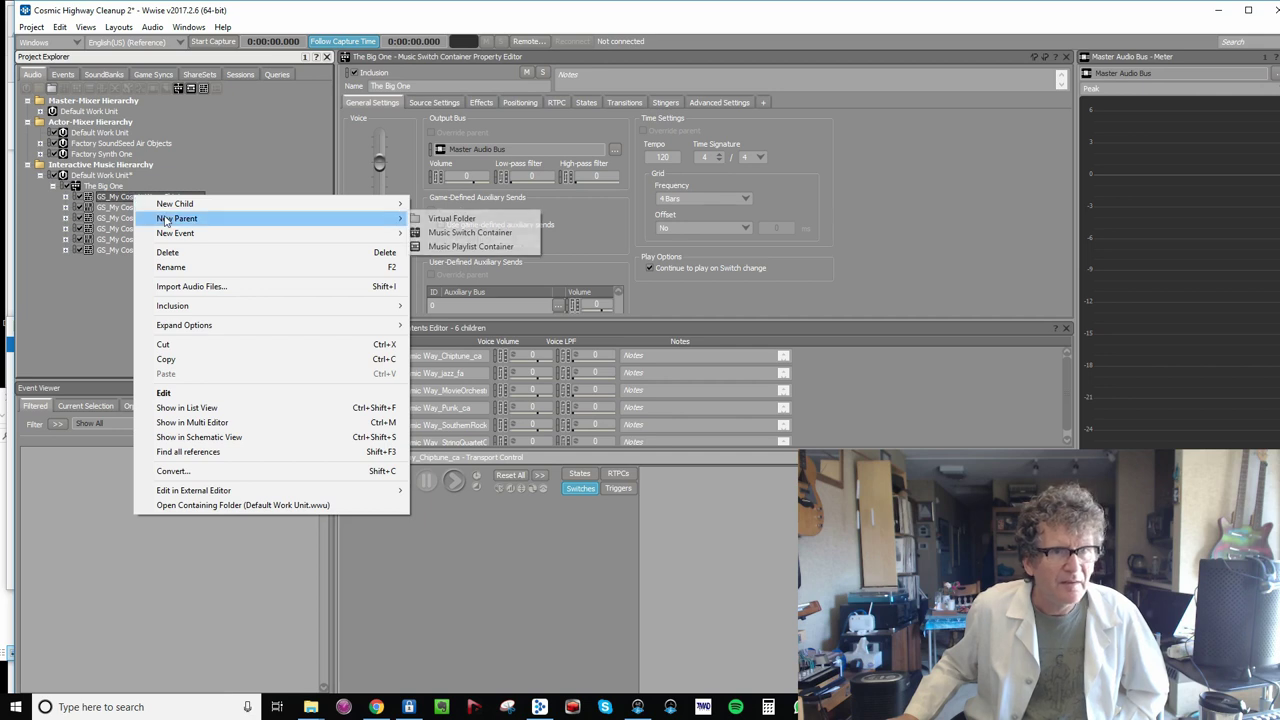
left_click(463, 247)
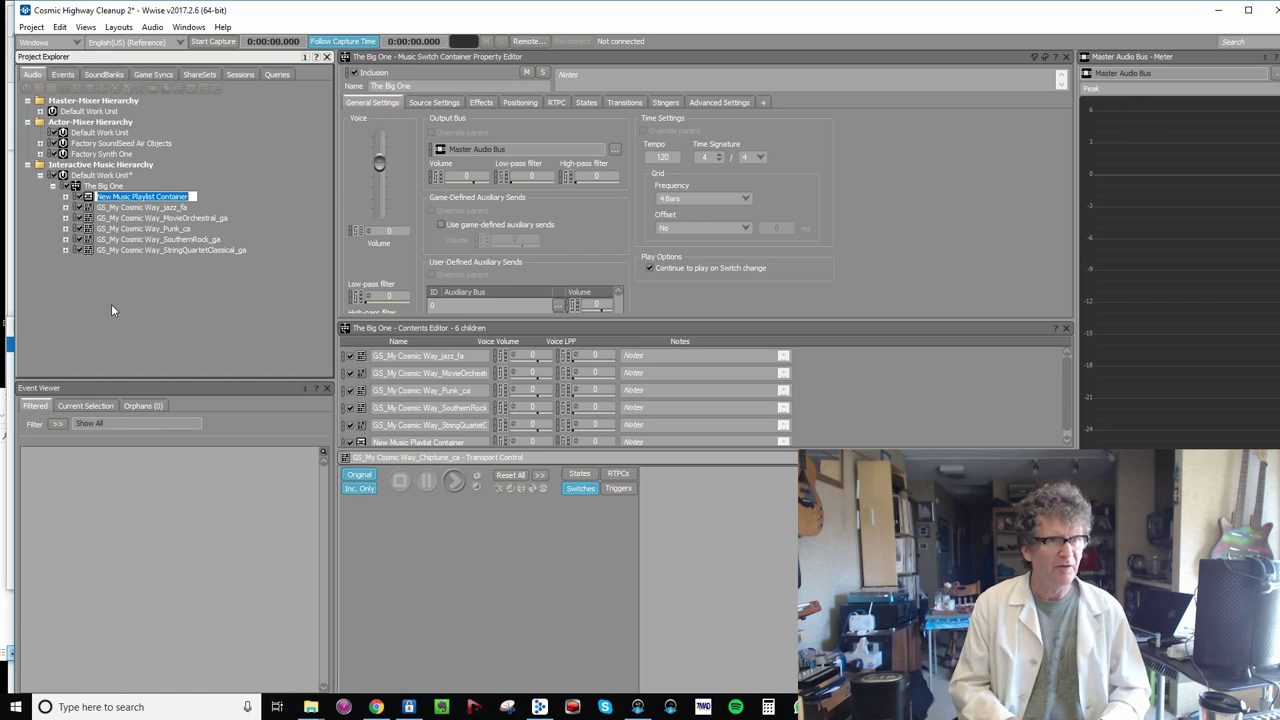
type("Chip")
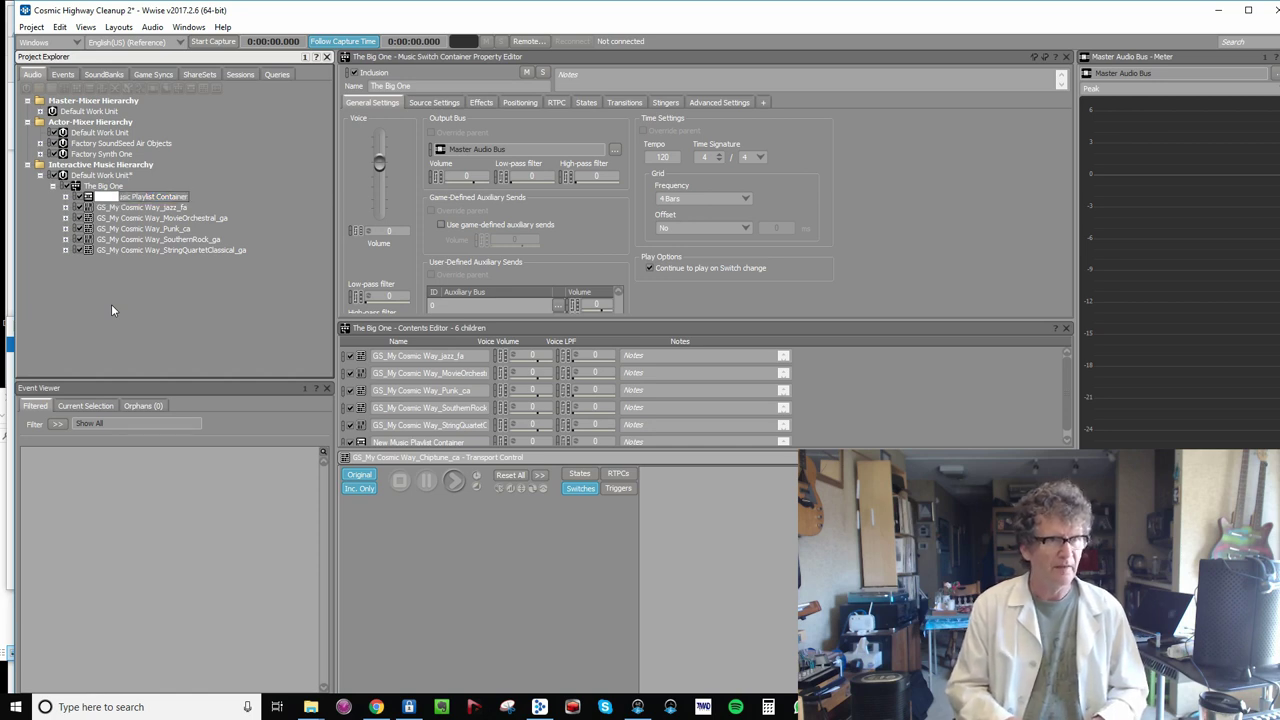
type("tune")
key("Return")
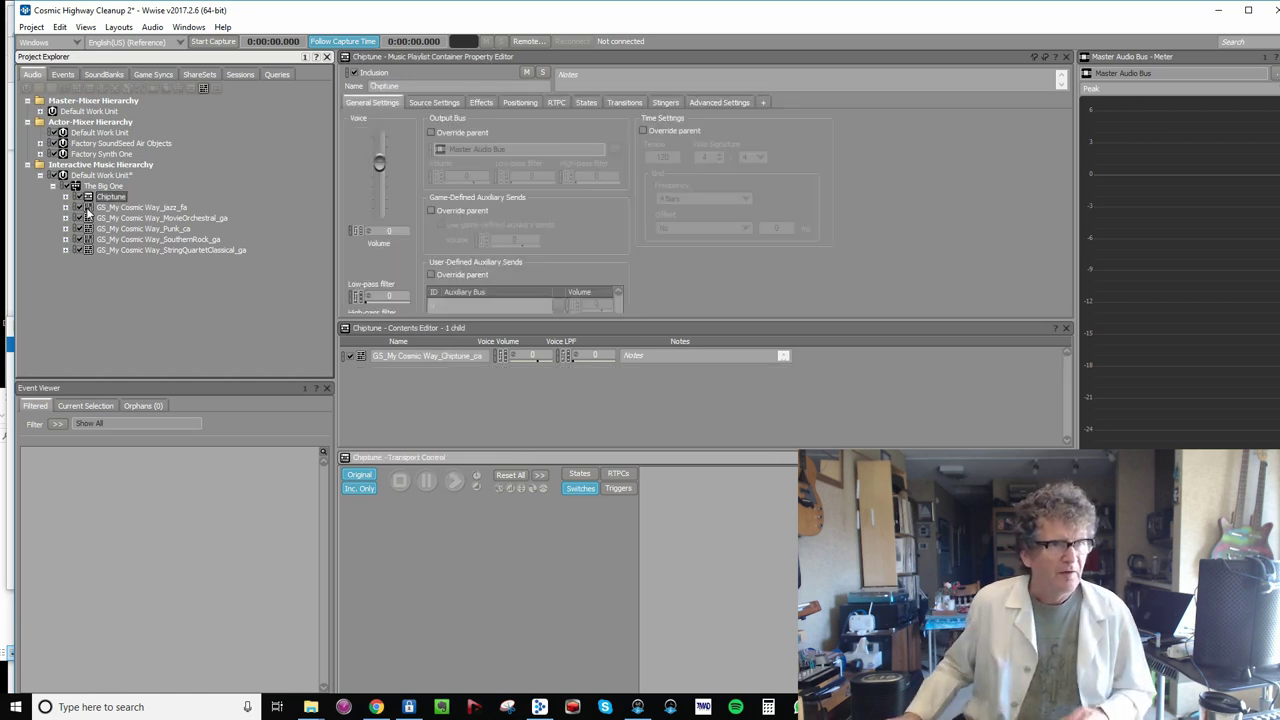
left_click(66, 209)
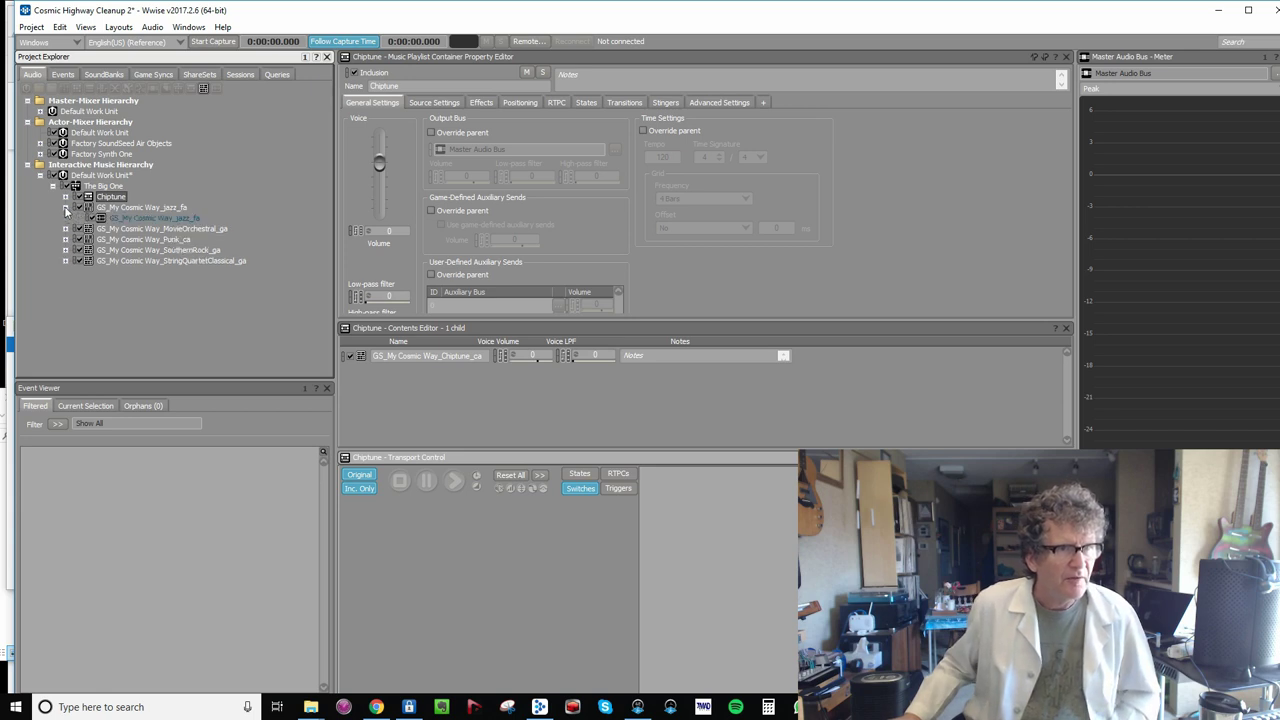
left_click(116, 208)
right_click(116, 208)
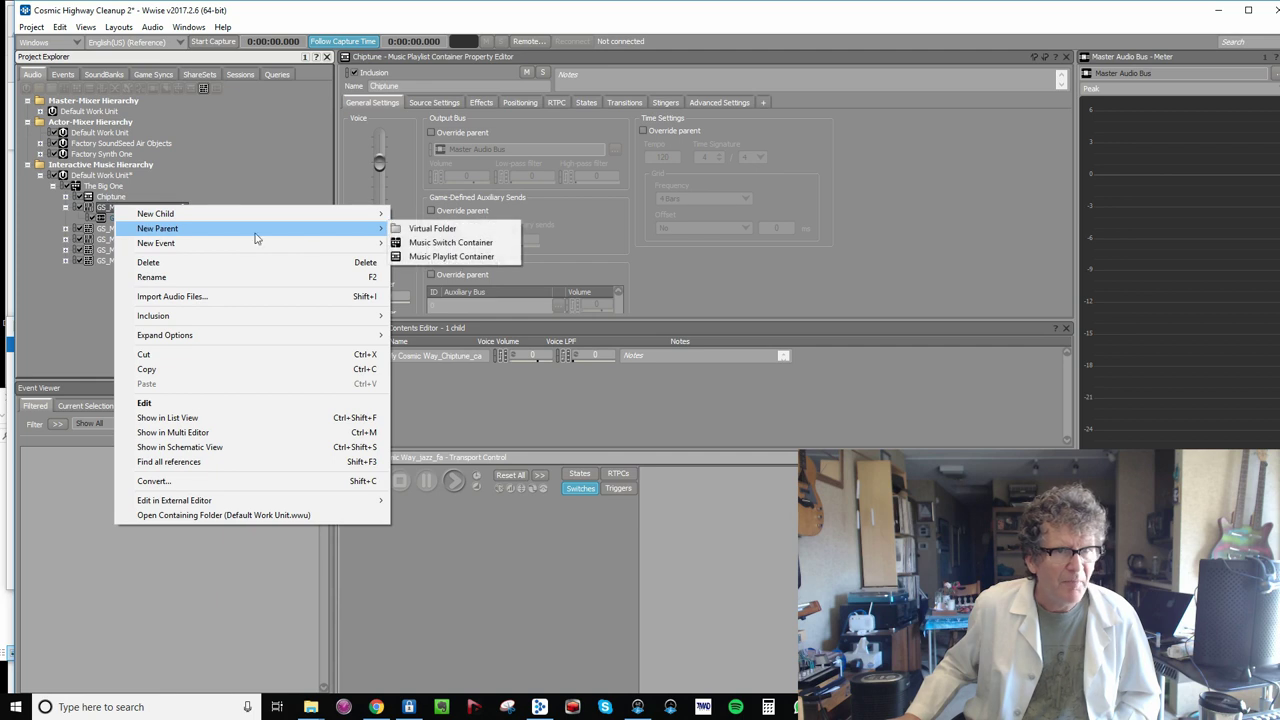
left_click(449, 257)
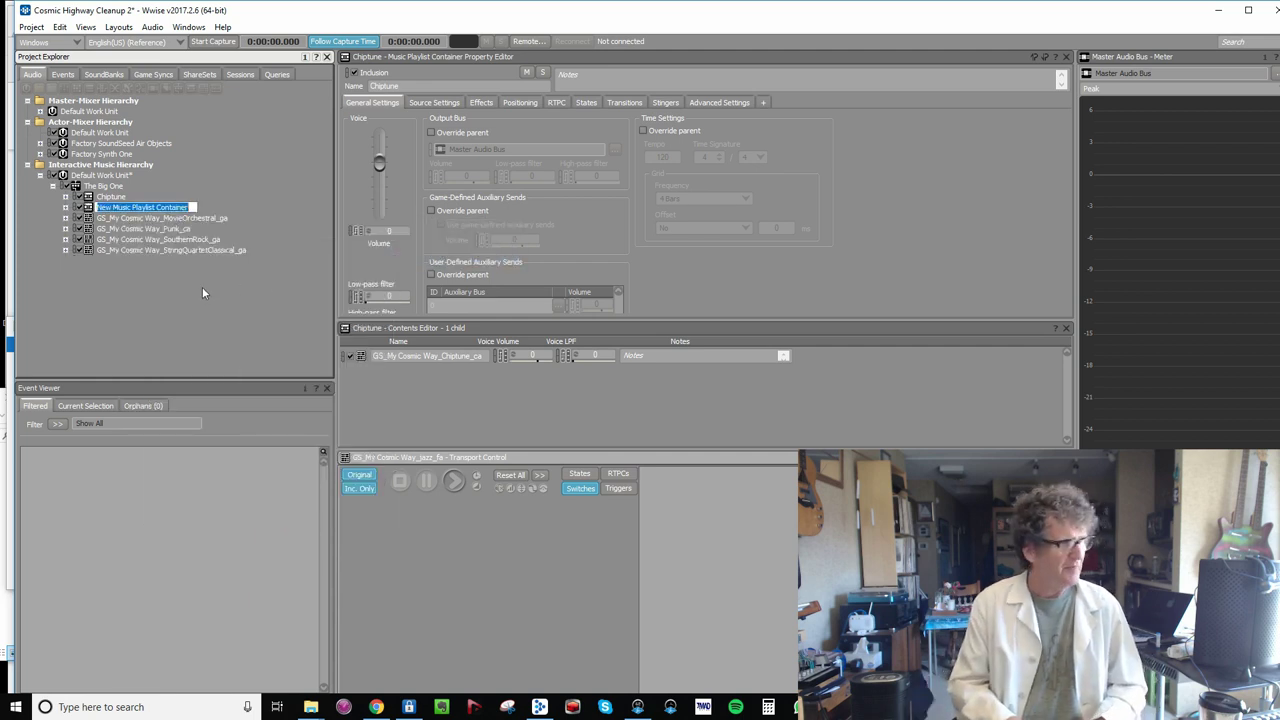
type("jazz")
key("Return")
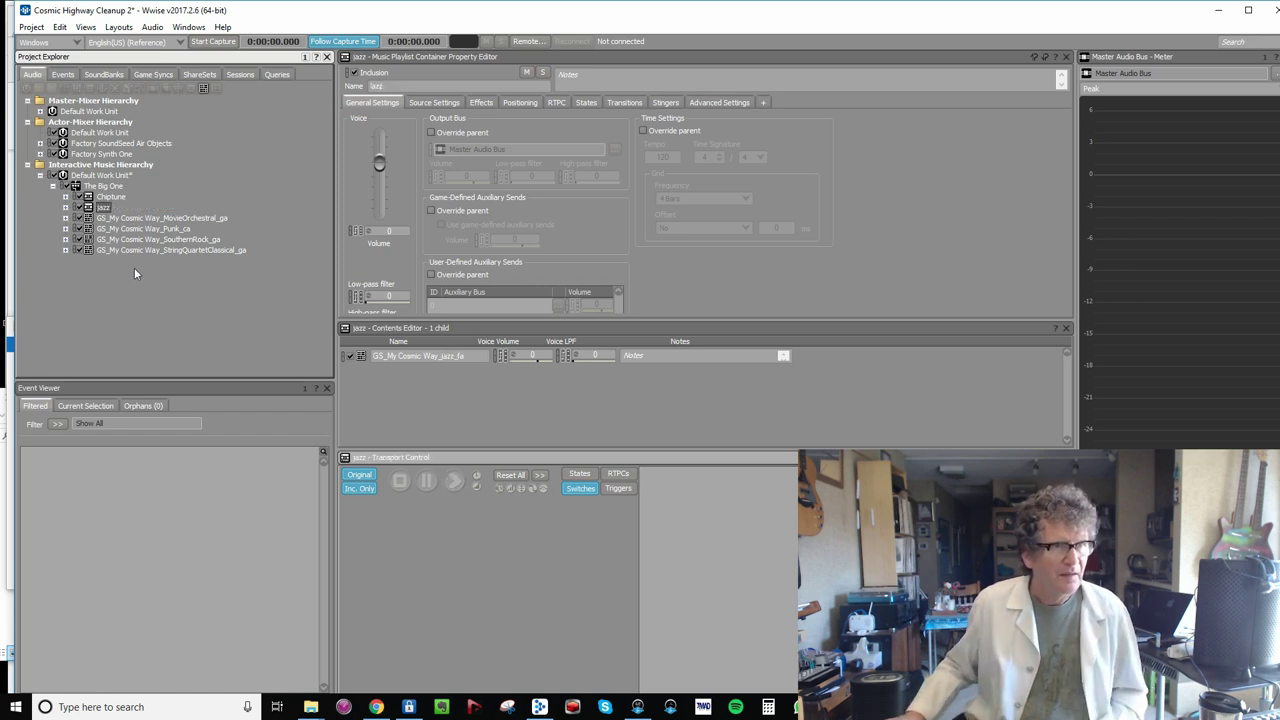
- Wrap the MovieOrchestral and Punk tracks in playlist containers named Movie and Punk
left_click(65, 207)
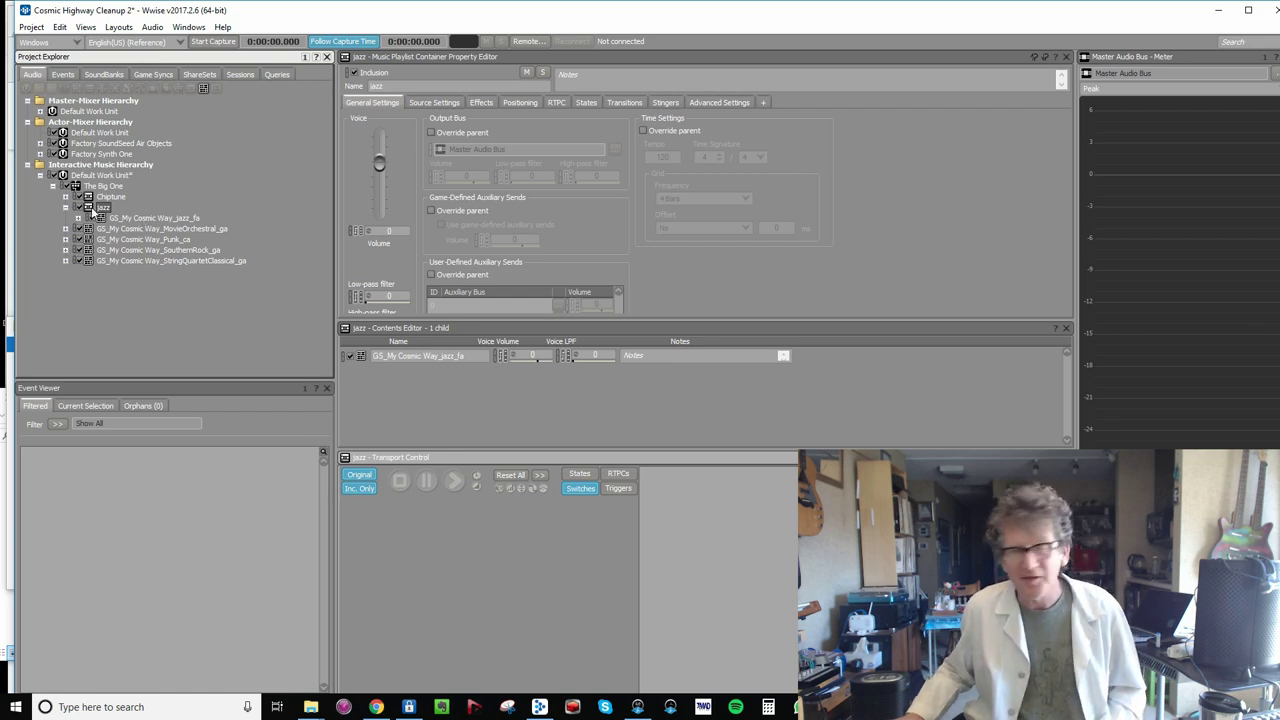
right_click(100, 228)
mouse_move(150, 250)
left_click(420, 279)
right_click(111, 229)
left_click(147, 299)
type("Movie")
key("Return")
right_click(100, 249)
mouse_move(150, 264)
left_click(475, 302)
type("Punk")
key("Return")
- Wrap SouthernRock and StringQuartetClassical in playlist containers named Southern and String
right_click(157, 261)
mouse_move(290, 283)
left_click(480, 318)
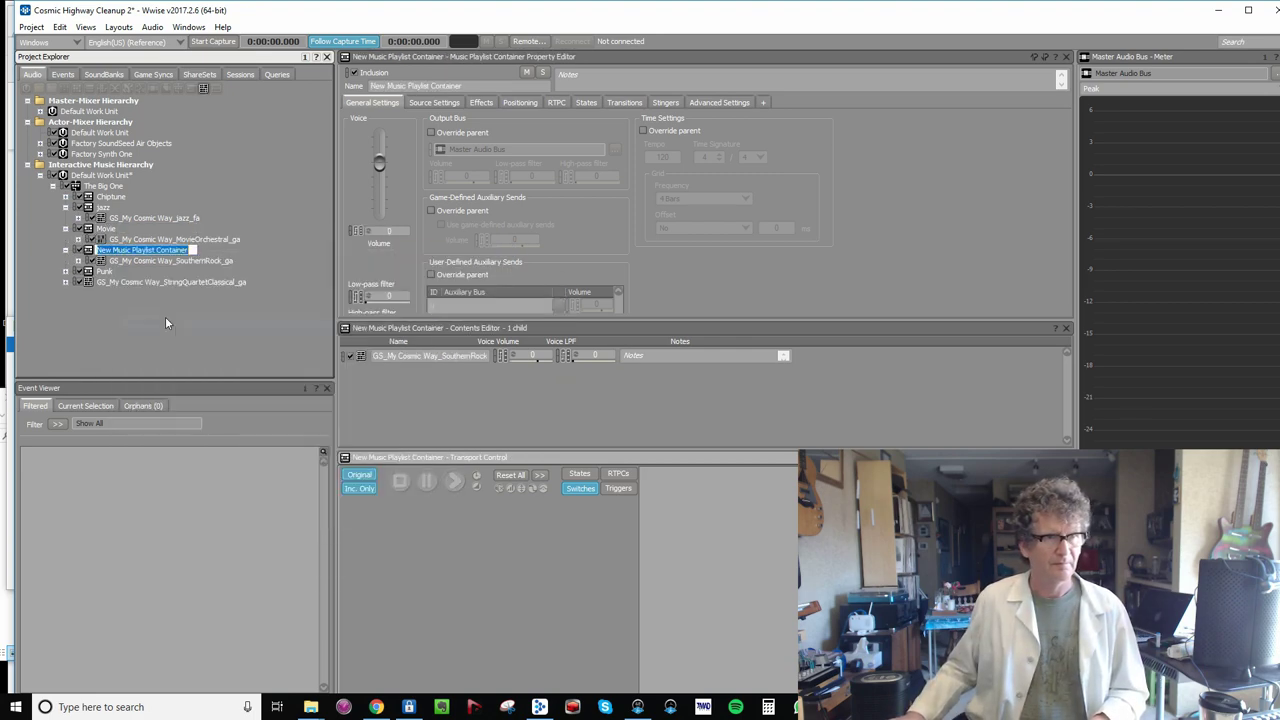
type("Southern")
key("Return")
right_click(128, 282)
mouse_move(190, 300)
left_click(428, 317)
type("String")
key("Return")
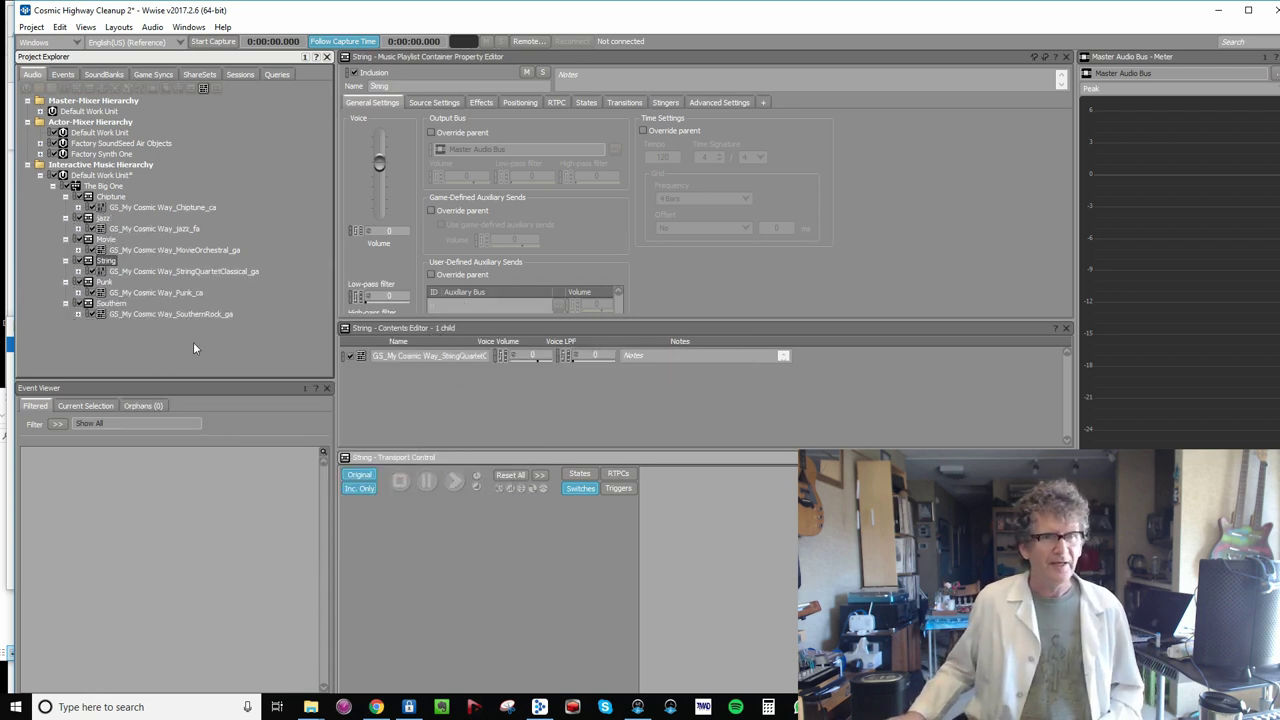
- Create a switch group named Who is Ahead in the Switches work unit
left_click(100, 188)
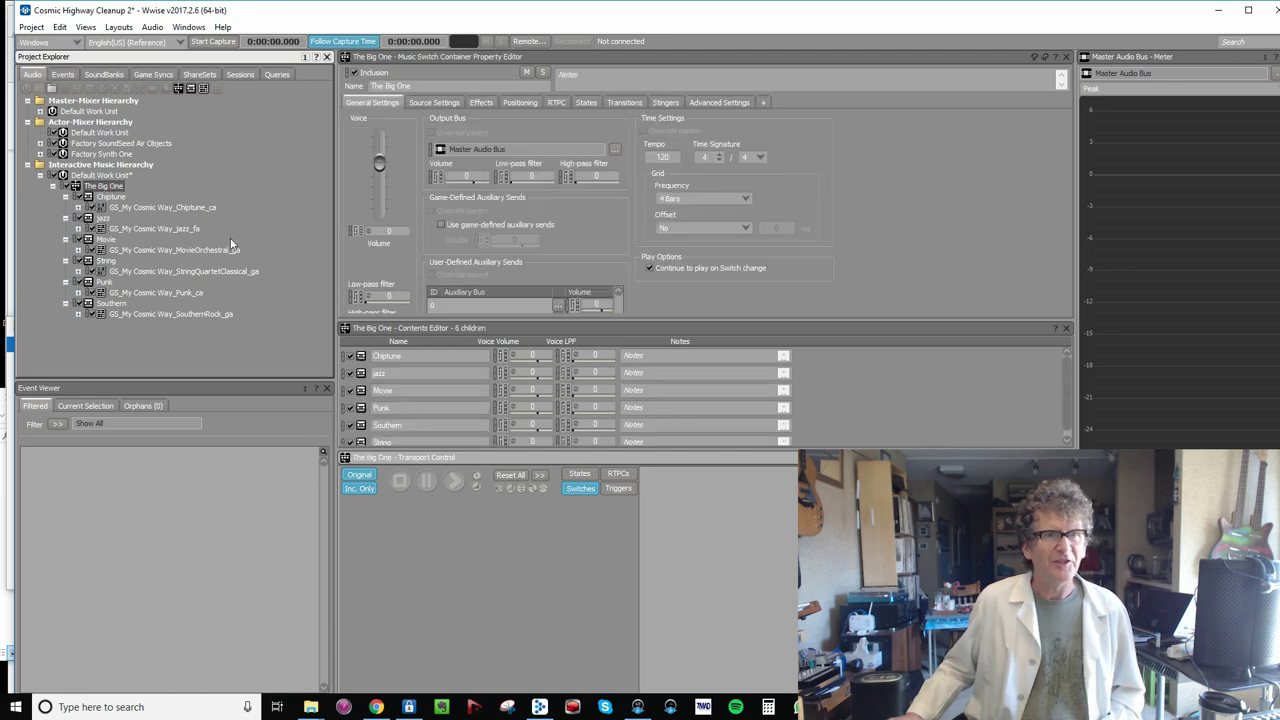
left_click(211, 345)
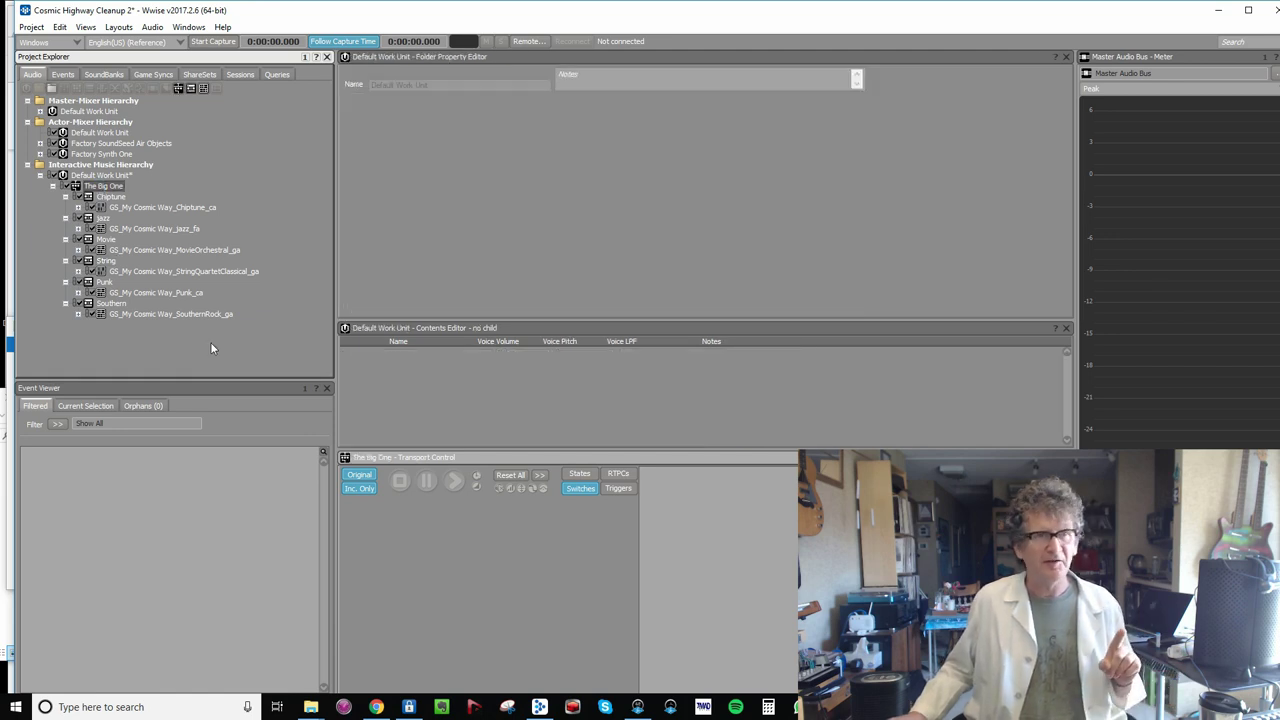
left_click(153, 74)
right_click(35, 108)
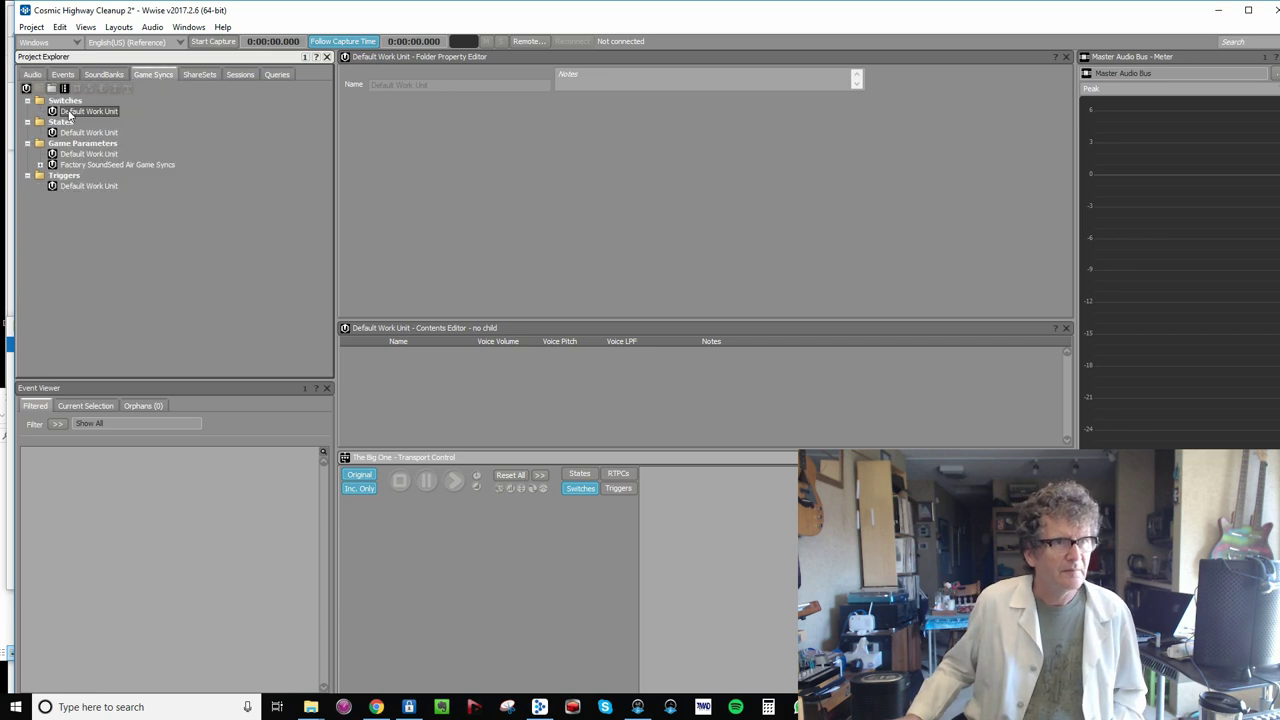
left_click(377, 146)
type("Who is Ahead")
key("Return")
- Add the Chip, Movie, Jazz, string, Punk and Southern switches, then reselect The Big One
right_click(90, 122)
mouse_move(193, 129)
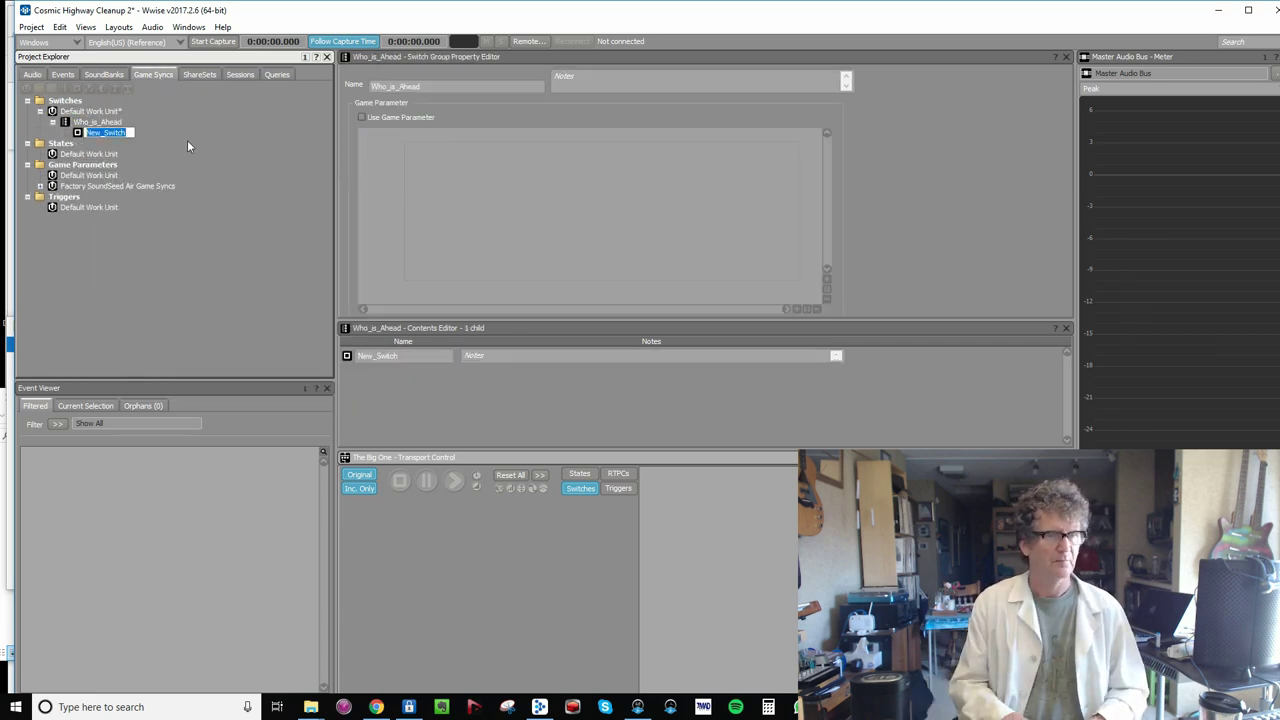
right_click(92, 132)
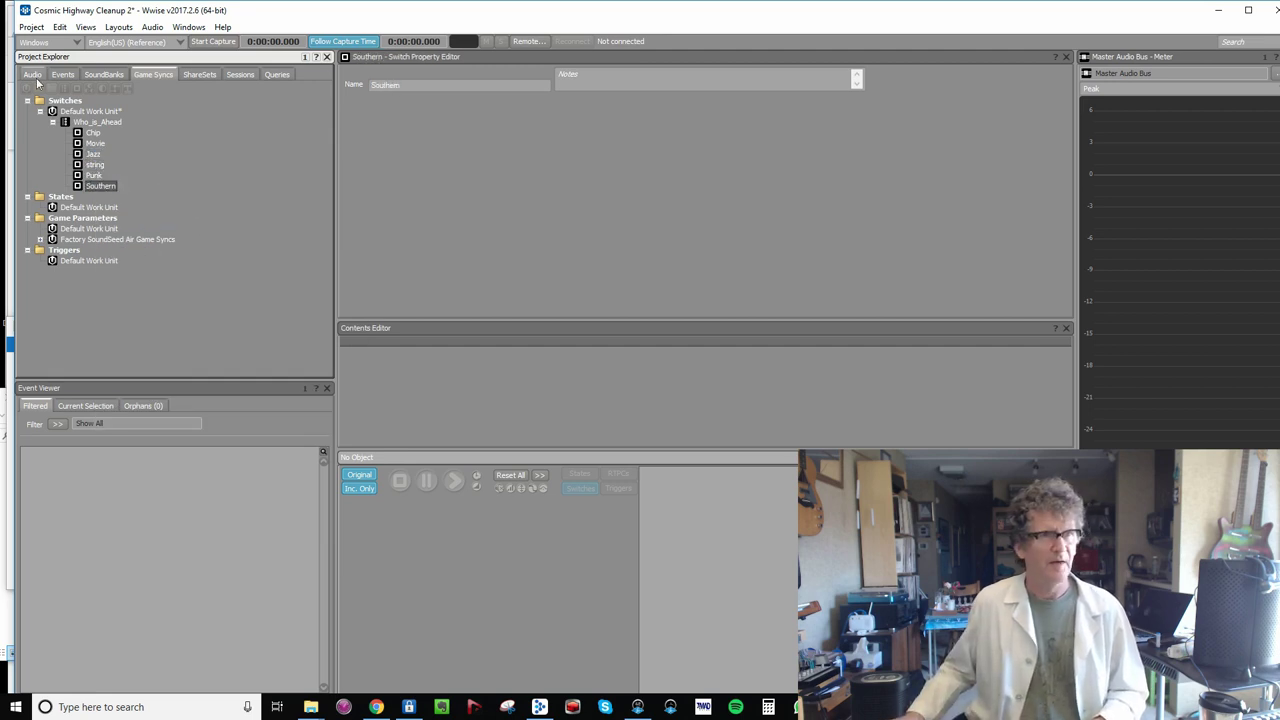
left_click(33, 75)
left_click(75, 187)
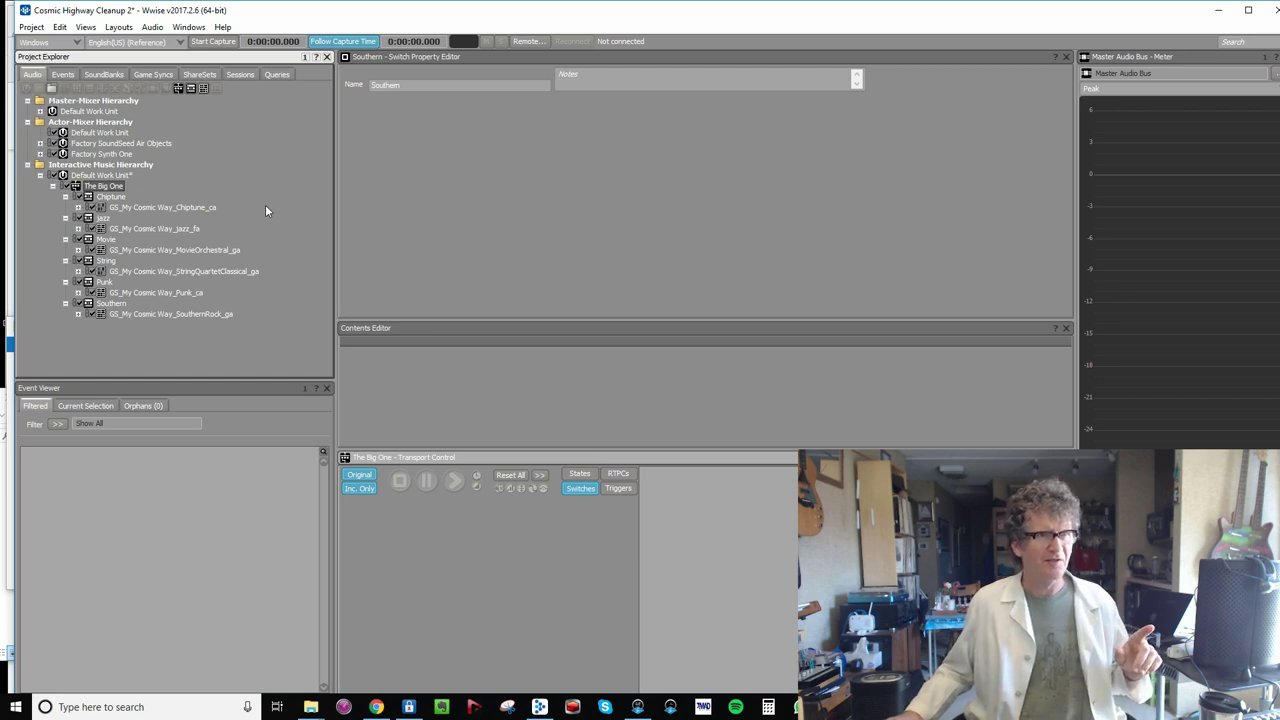
key("F2")
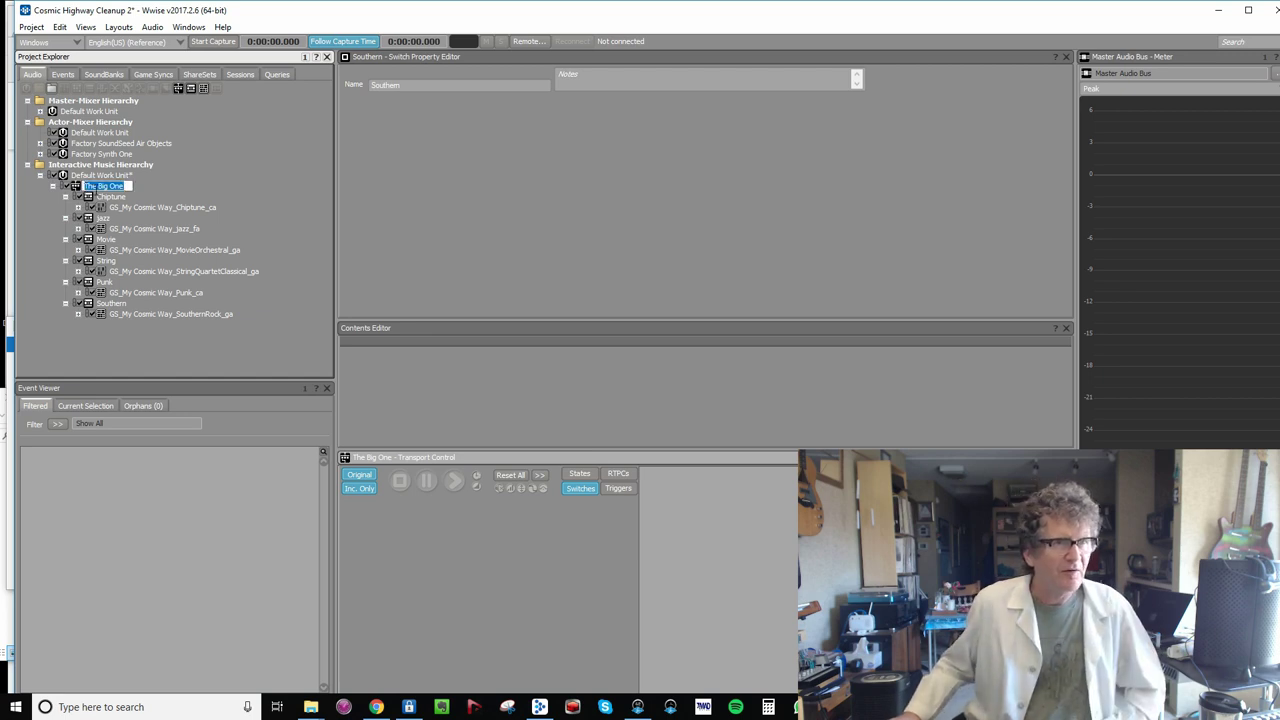
left_click(78, 190)
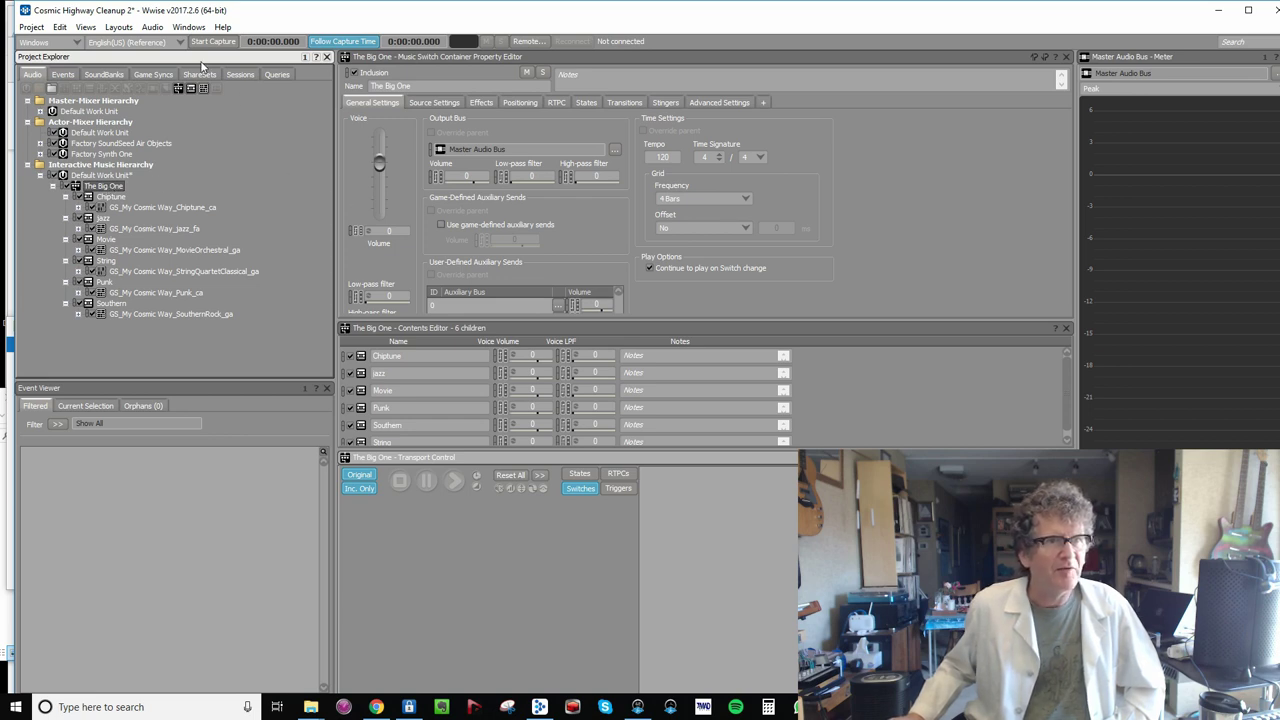
- Switch to the Interactive Music workspace layout
left_click(118, 27)
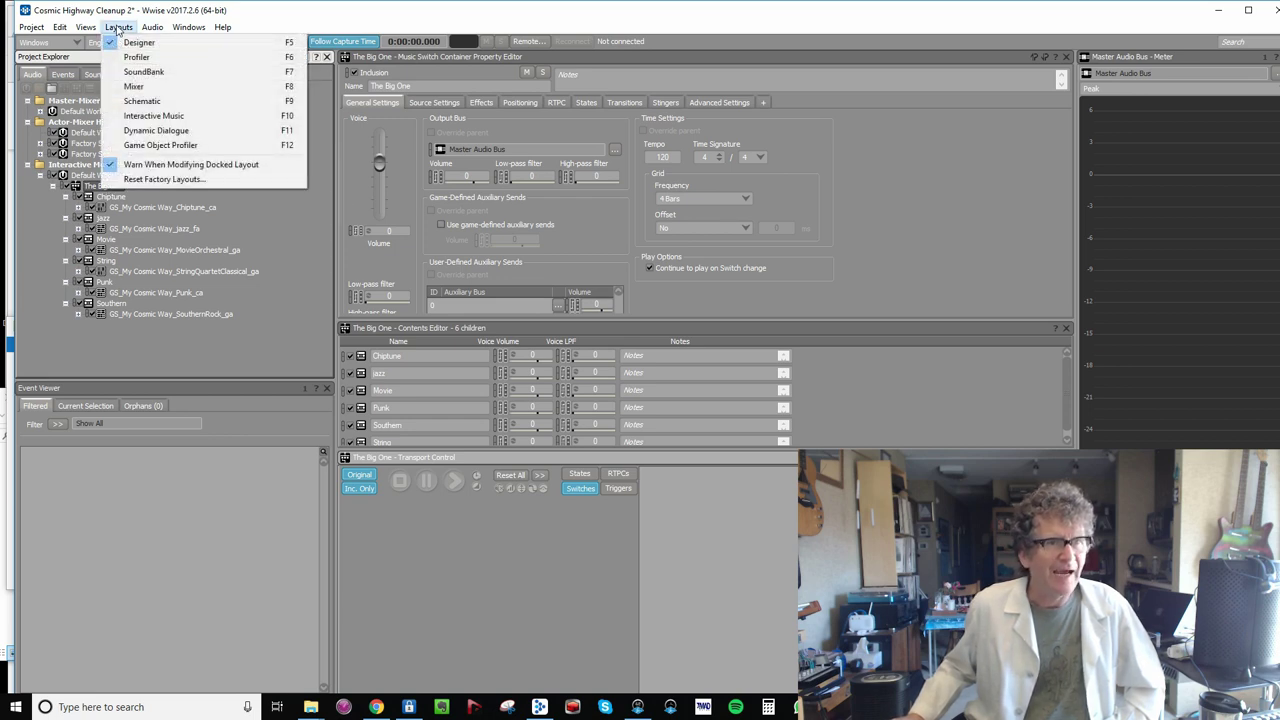
left_click(147, 117)
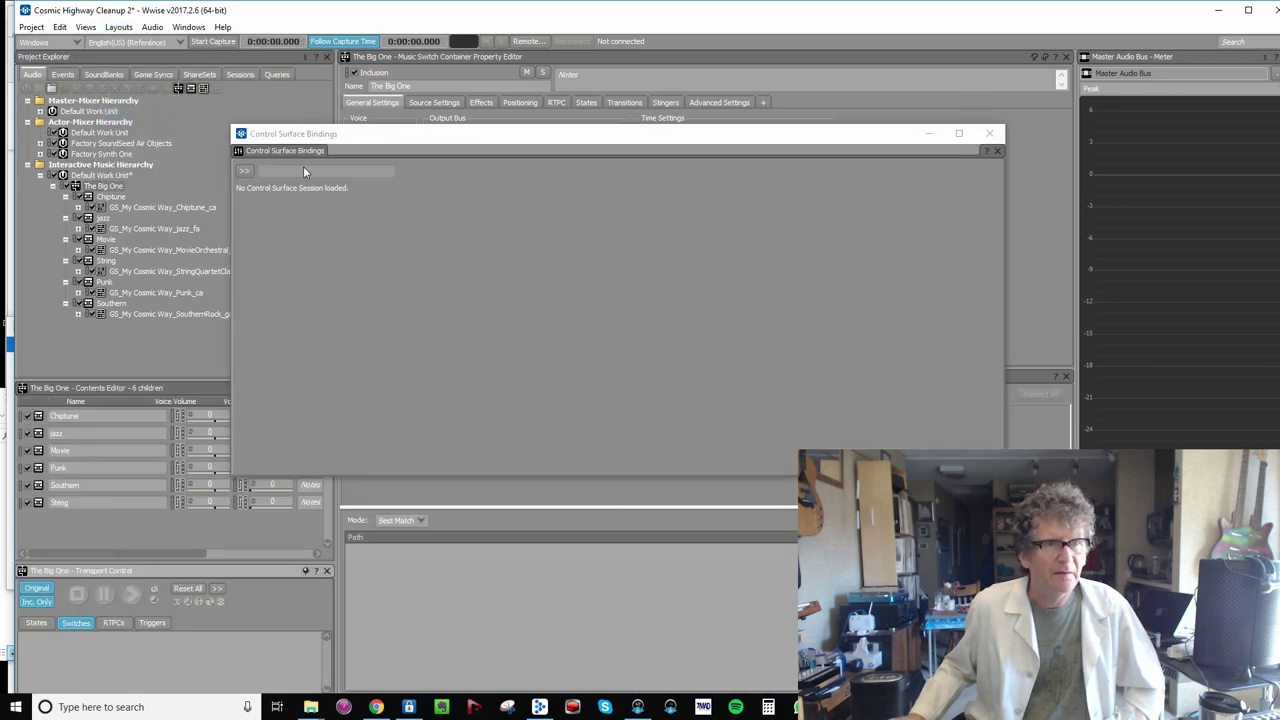
left_click_drag(836, 140, 0, 165)
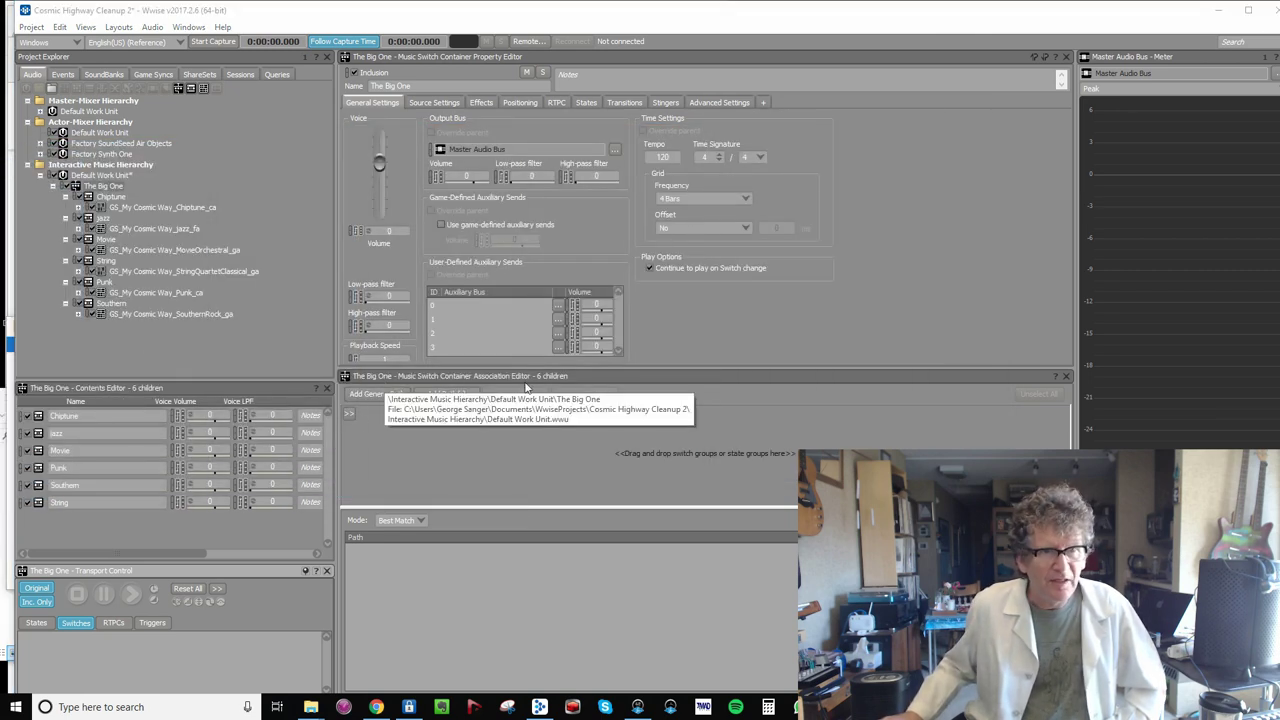
- Associate The Big One with Who_is_Ahead and map each playlist to its matching switch
left_click(350, 413)
mouse_move(408, 414)
left_click(543, 434)
left_click(100, 218)
left_click_drag(100, 225, 375, 456)
left_click_drag(105, 260, 378, 486)
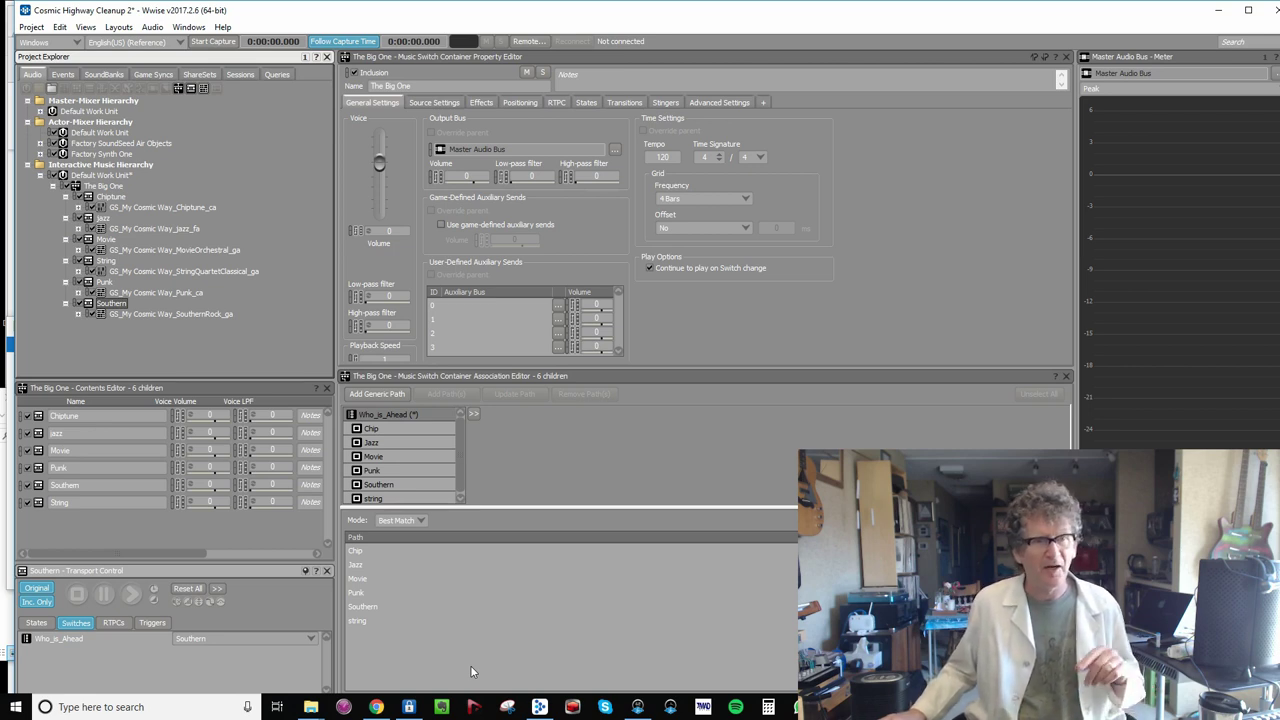
- Add the Chiptune track to the Chiptune playlist and audition it
left_click(108, 196)
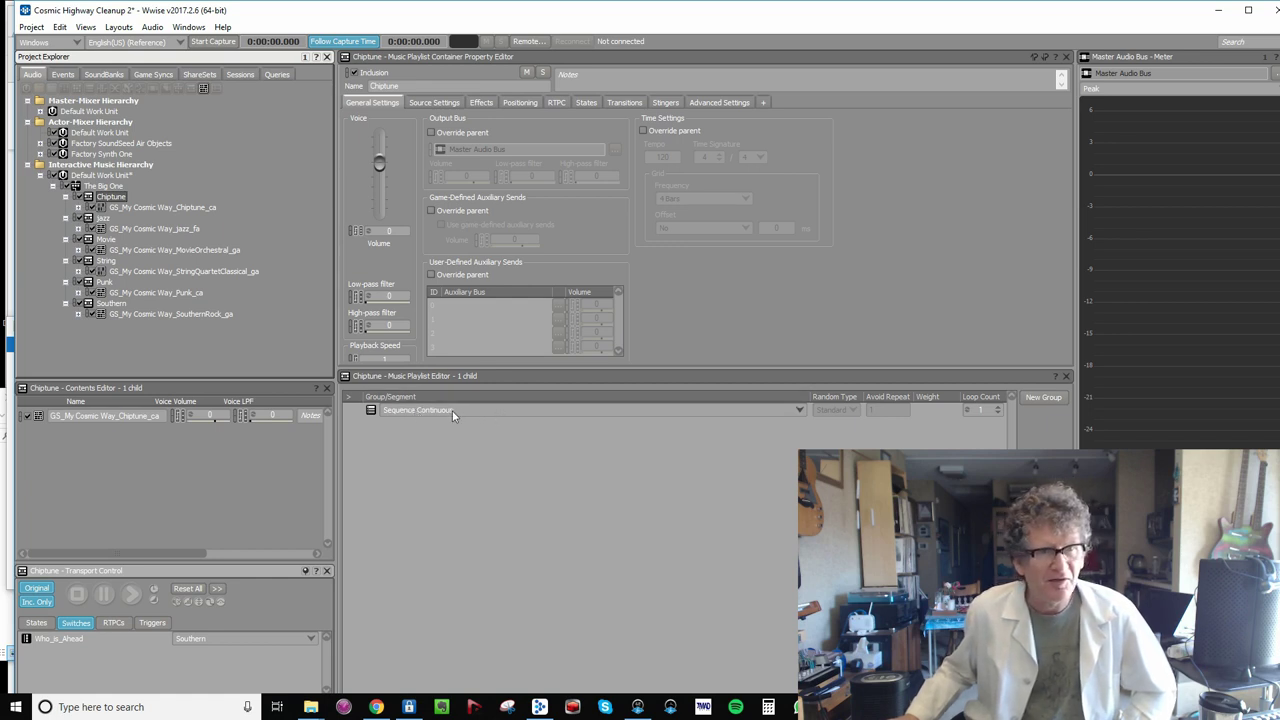
left_click_drag(100, 207, 426, 419)
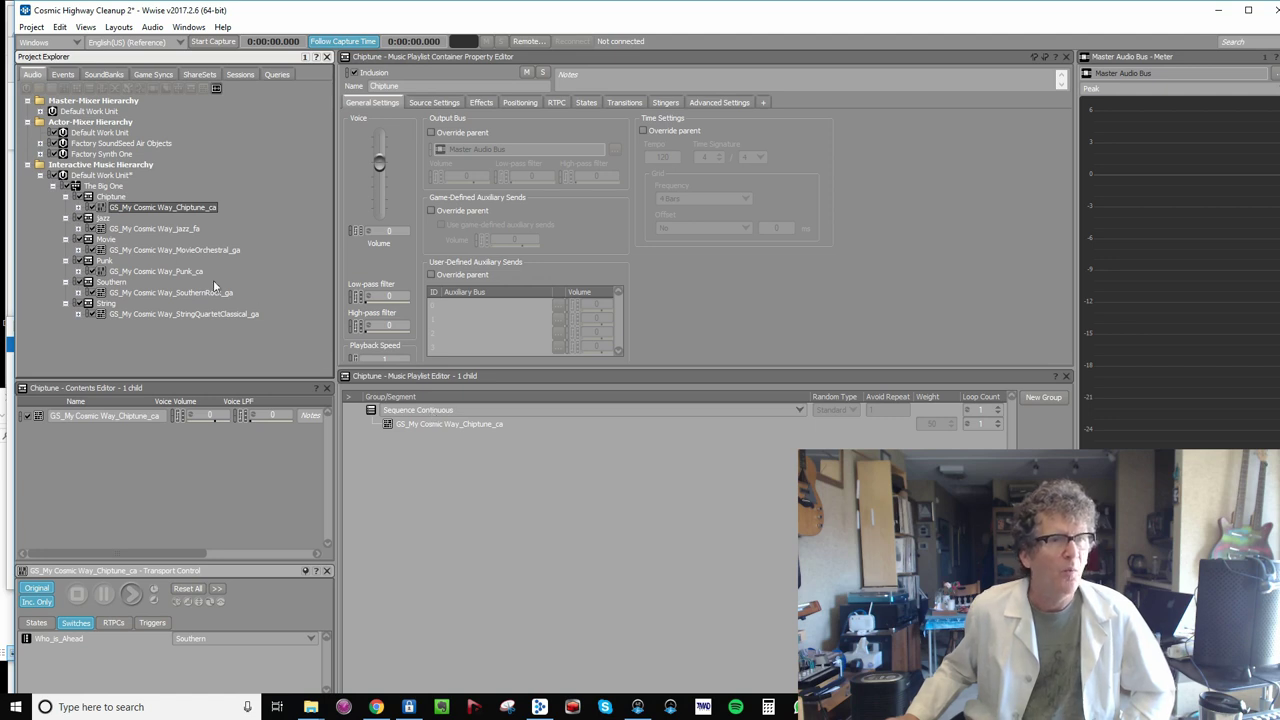
left_click(111, 199)
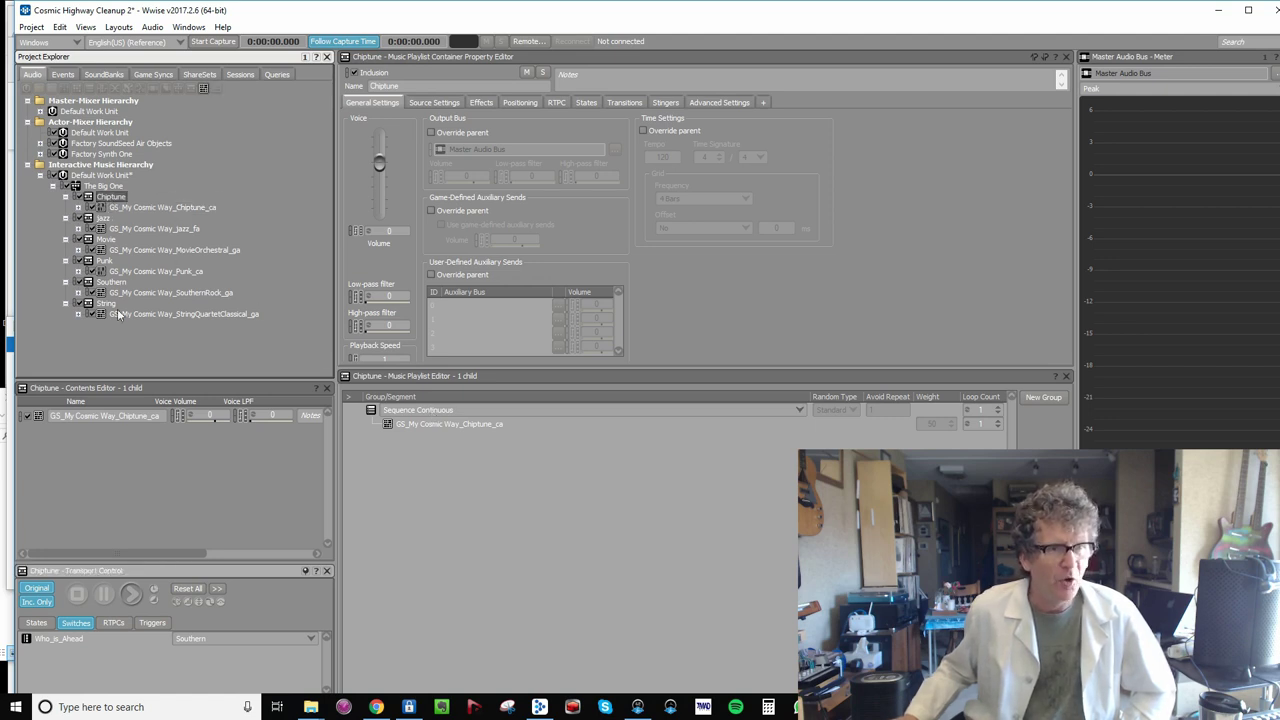
left_click(131, 594)
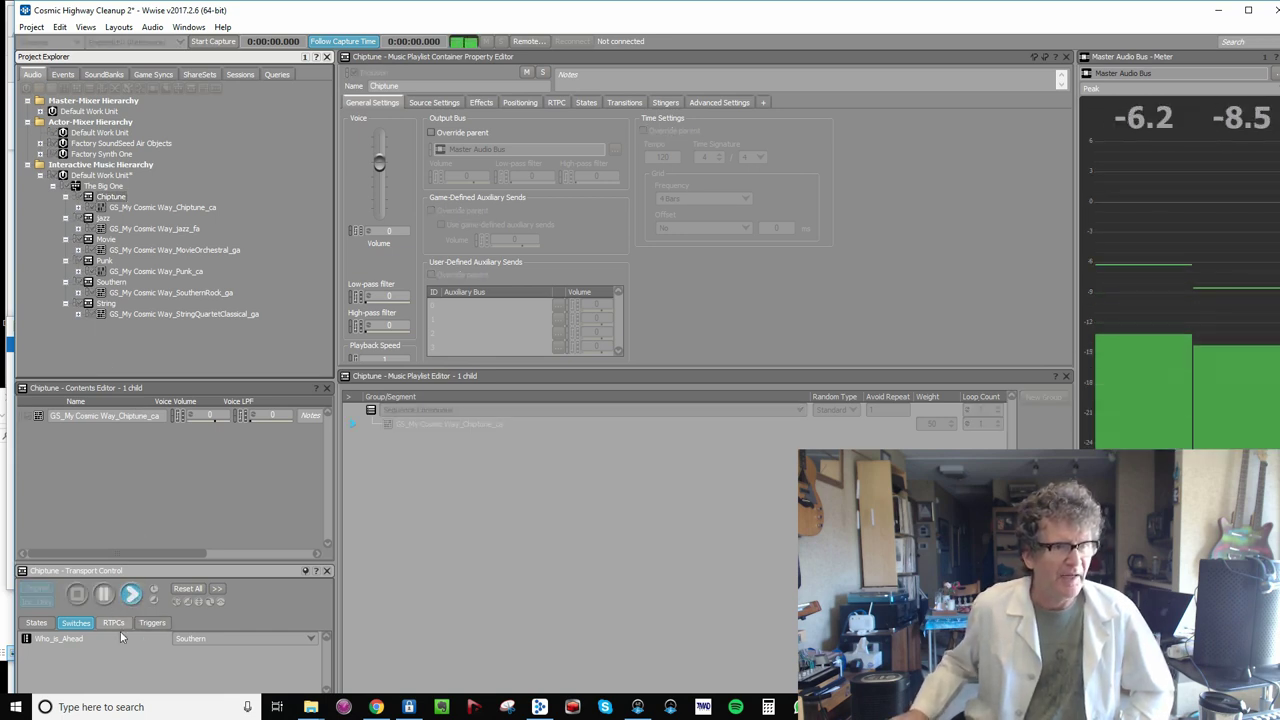
left_click(103, 594)
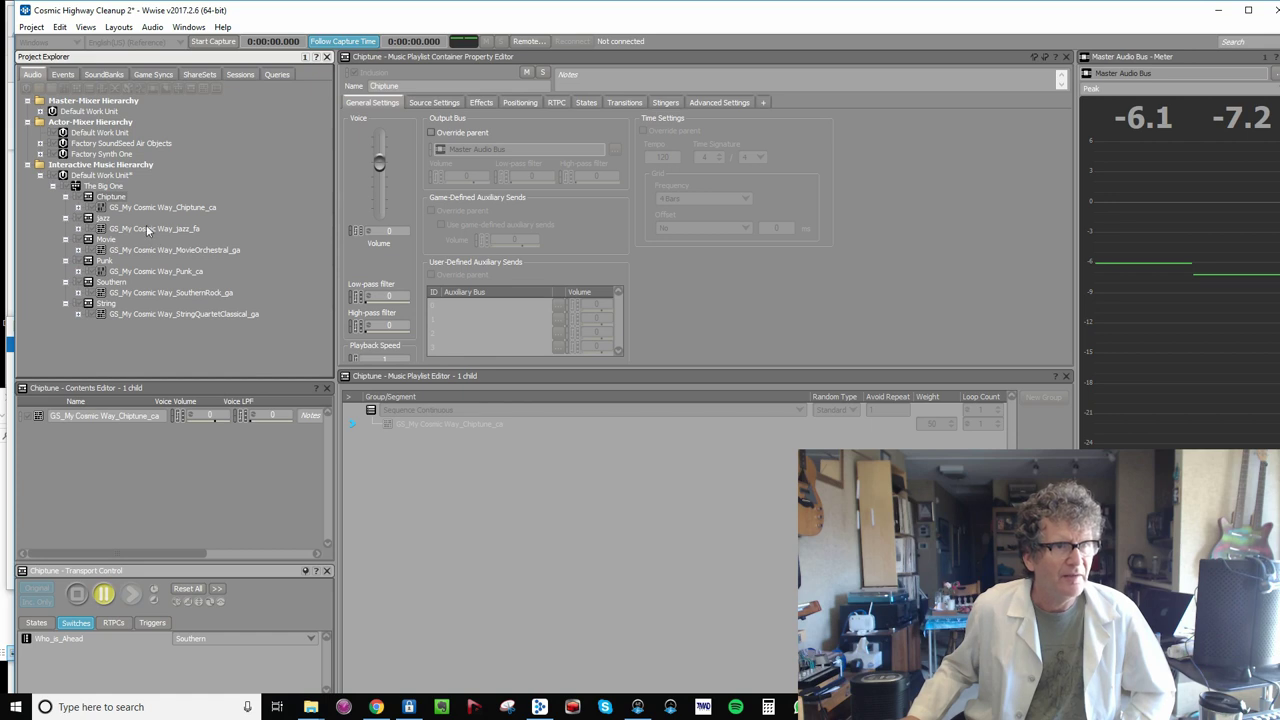
- Add and audition the jazz track, then add the MovieOrchestral and StringQuartetClassical tracks
left_click(100, 218)
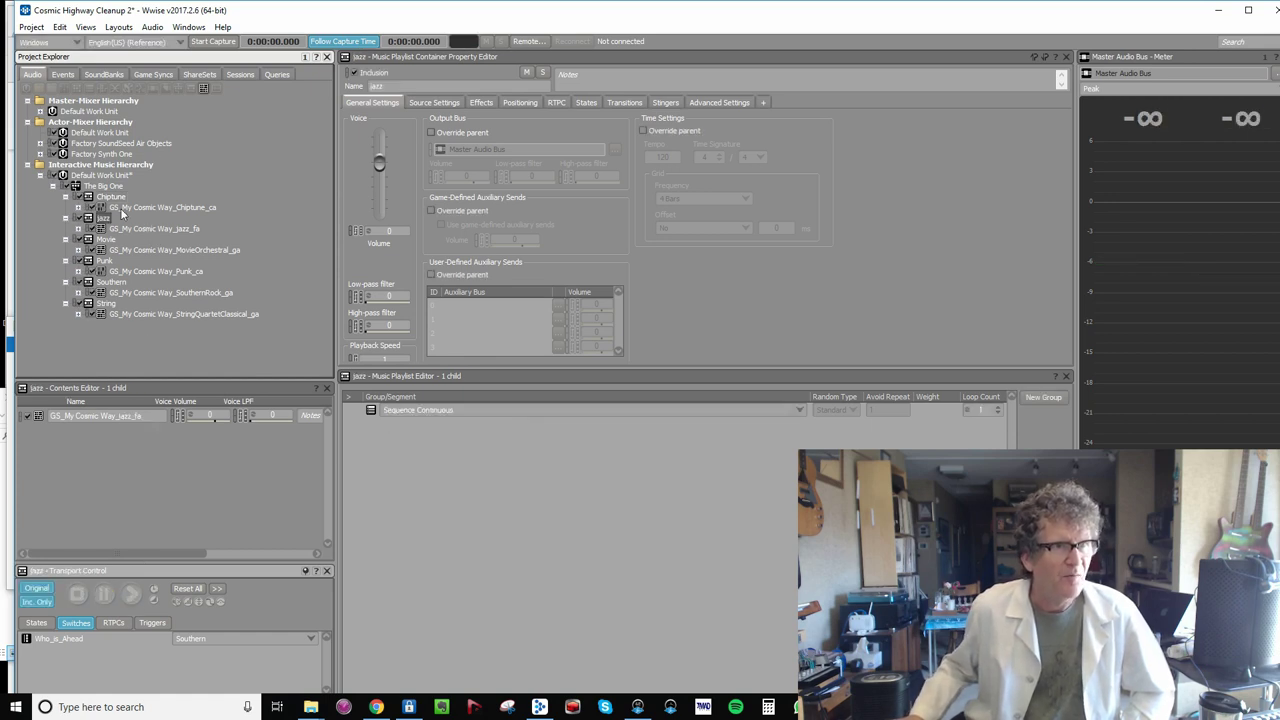
left_click_drag(106, 230, 435, 419)
key("space")
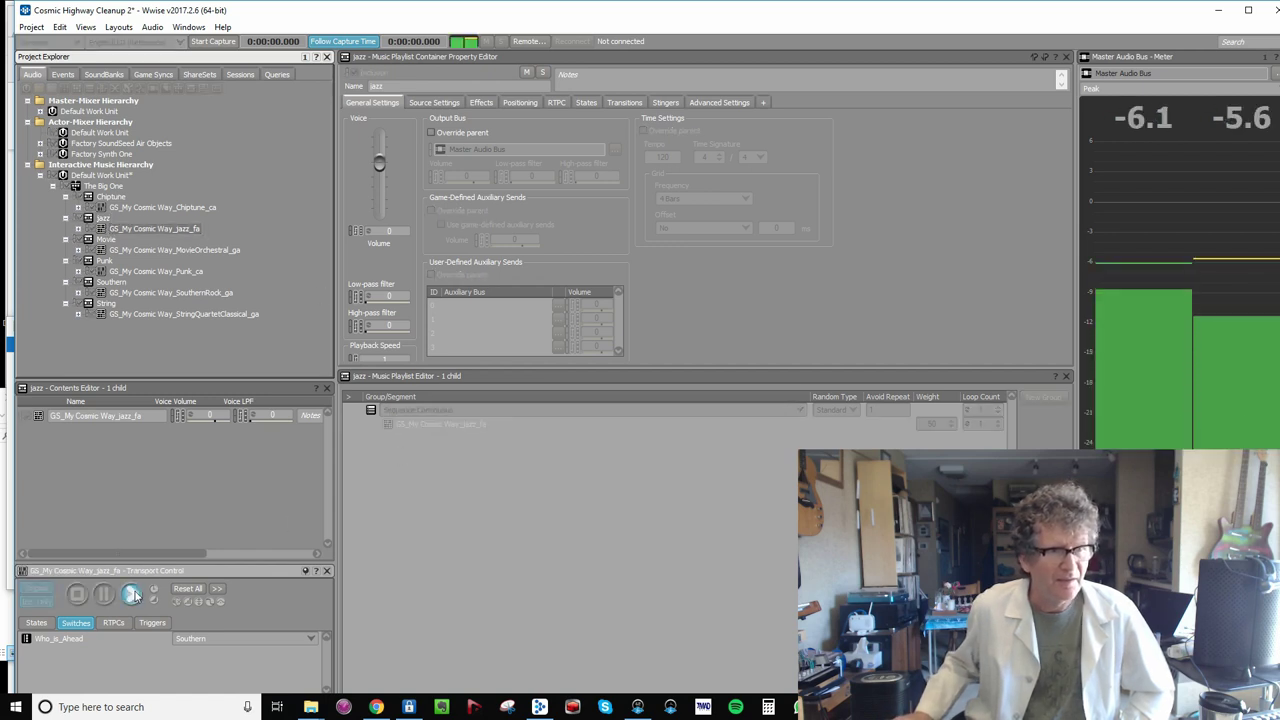
left_click(105, 595)
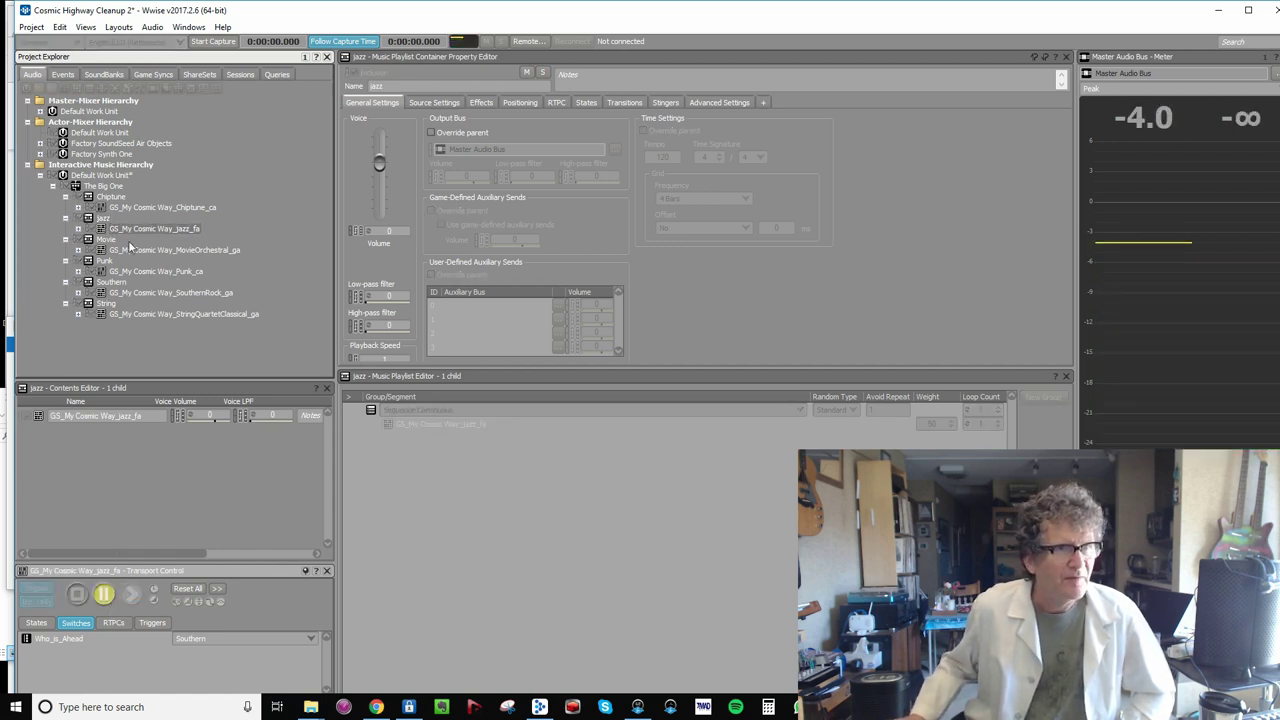
left_click_drag(118, 250, 446, 426)
left_click(115, 292)
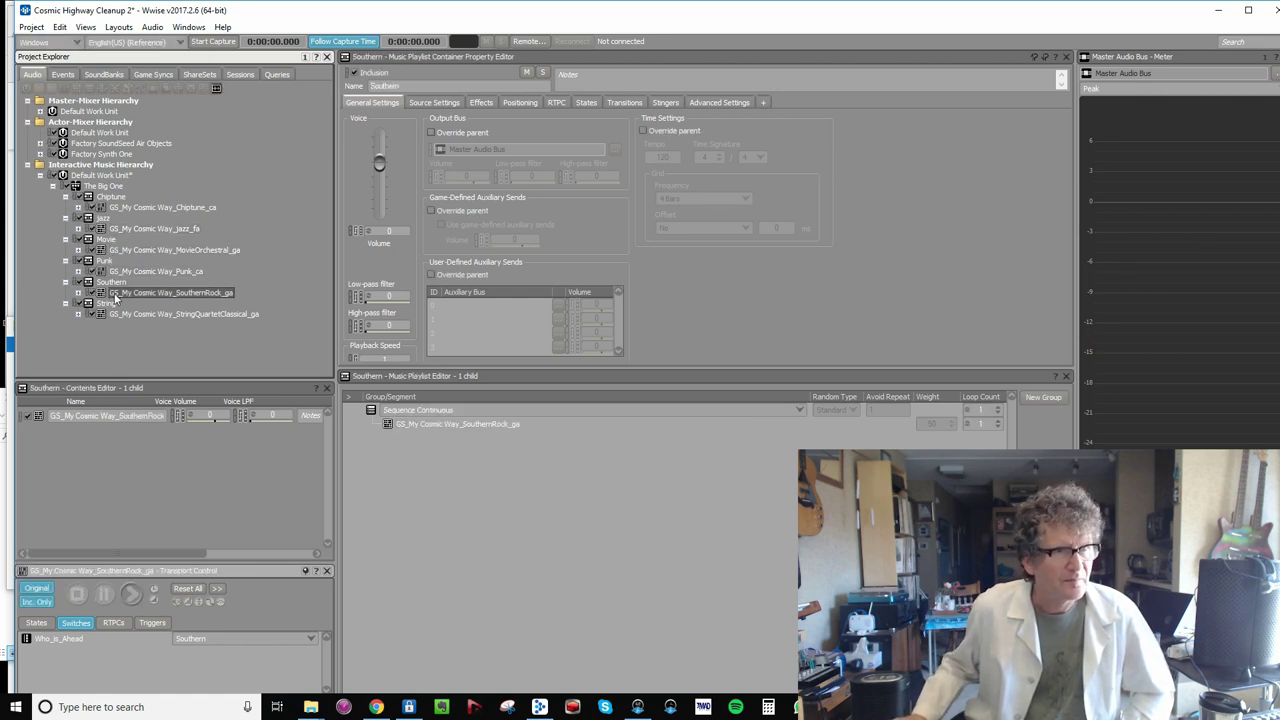
left_click_drag(115, 313, 446, 424)
- Make the Chiptune and Movie playlist tracks loop infinitely
left_click(110, 196)
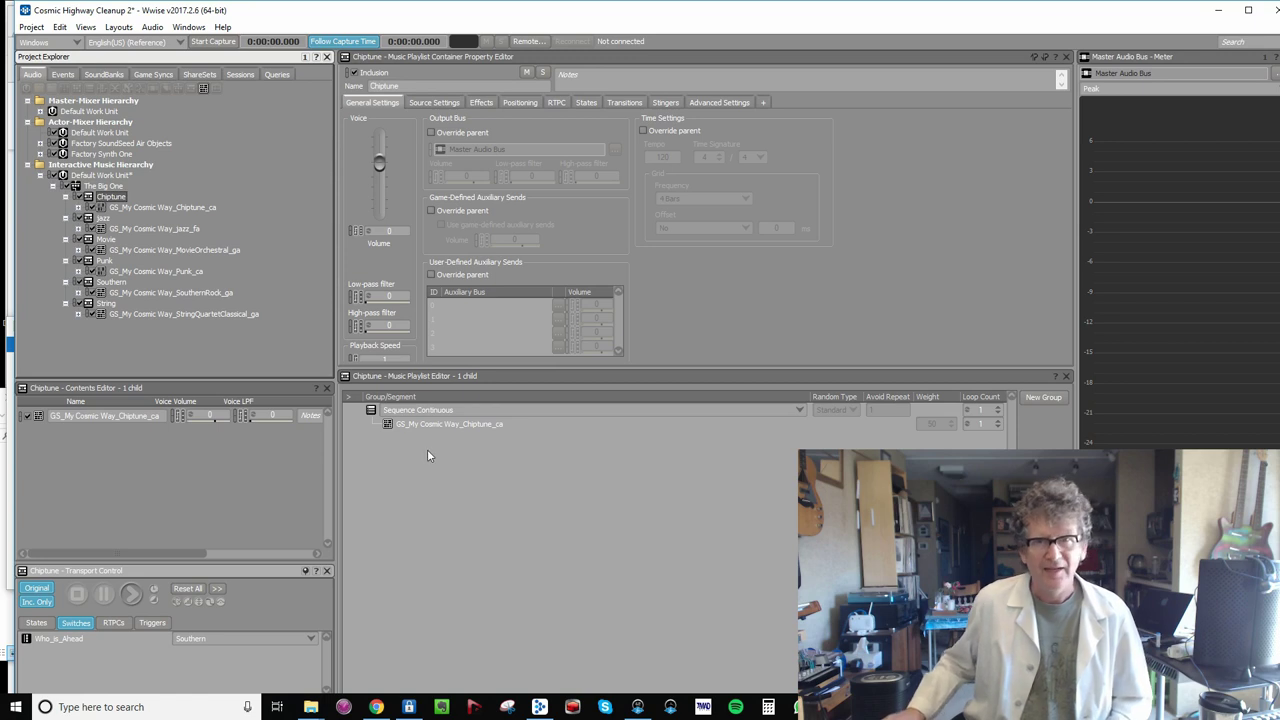
left_click(998, 428)
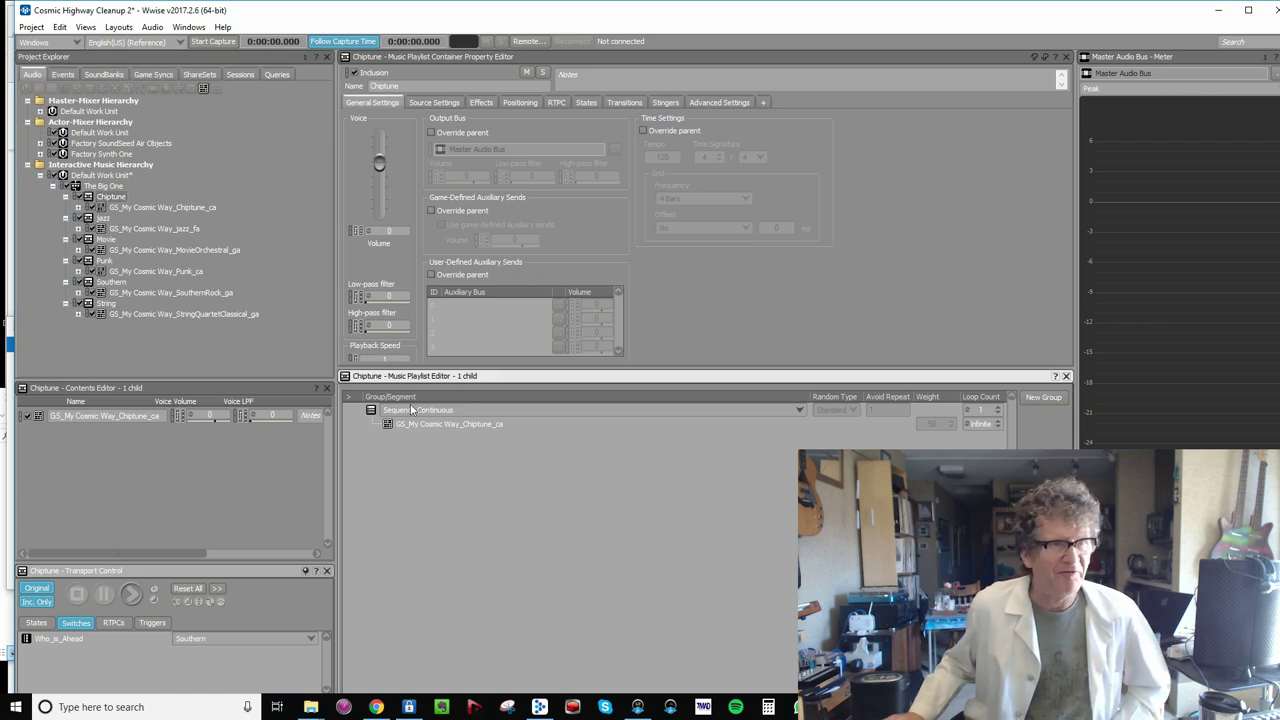
left_click(108, 218)
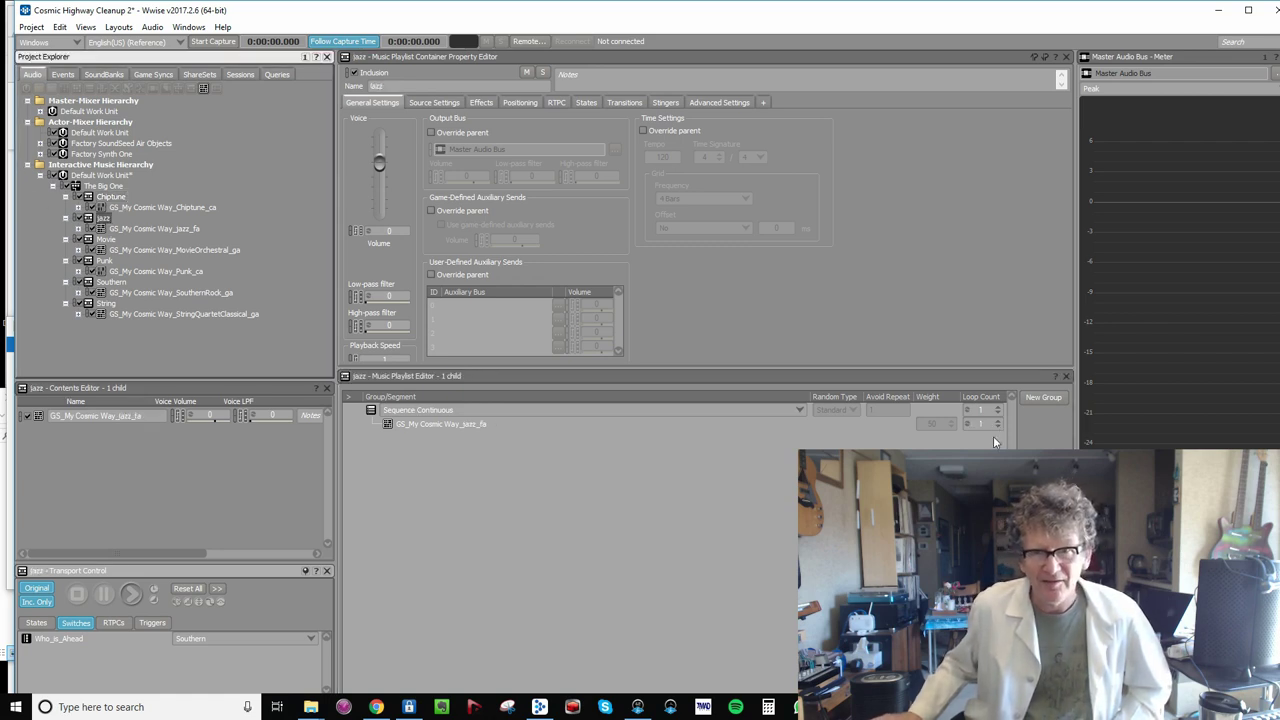
left_click(105, 239)
left_click(998, 427)
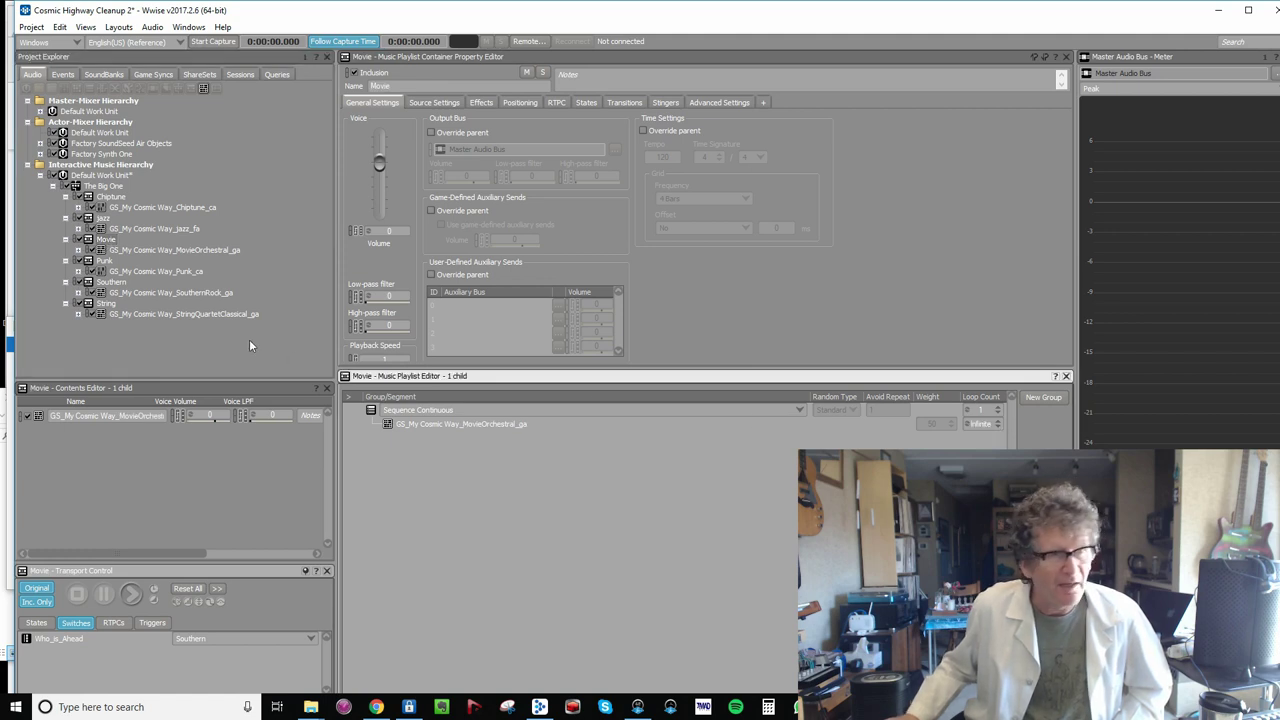
- Set the Punk track's loop count, then reopen The Big One switch container
left_click(106, 261)
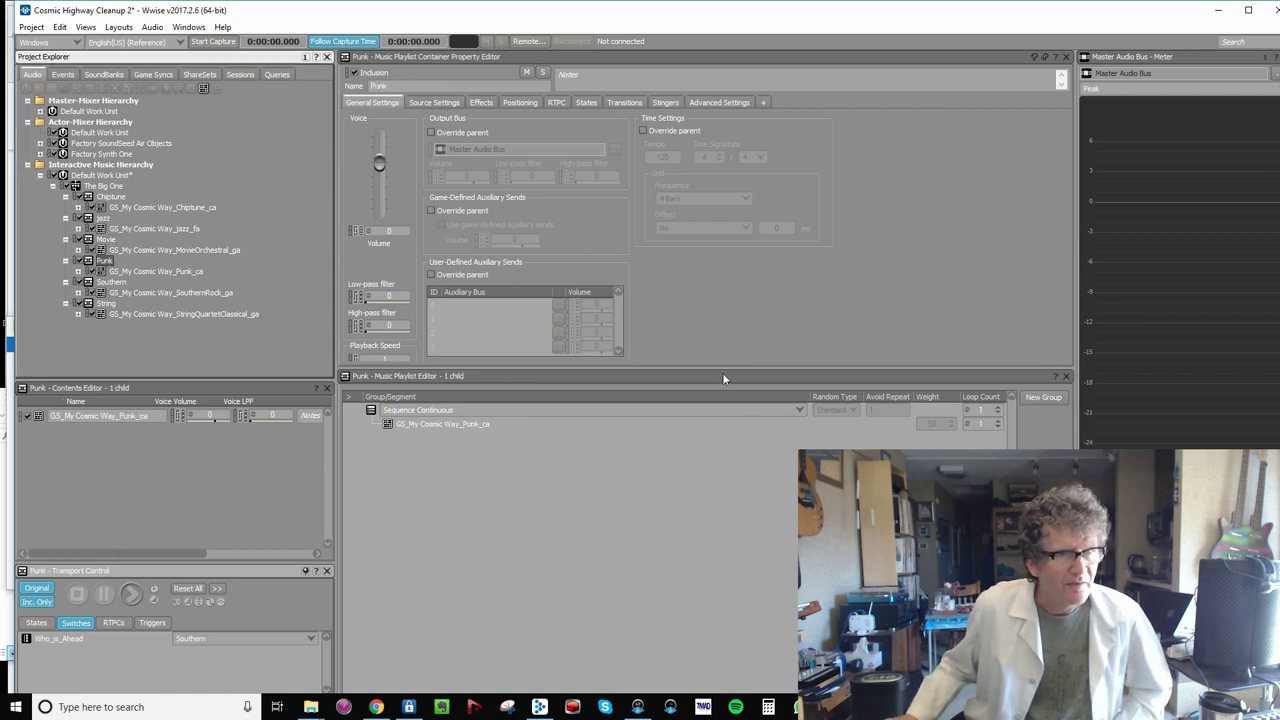
left_click(997, 425)
left_click(105, 303)
left_click(101, 283)
left_click(106, 197)
left_click(97, 187)
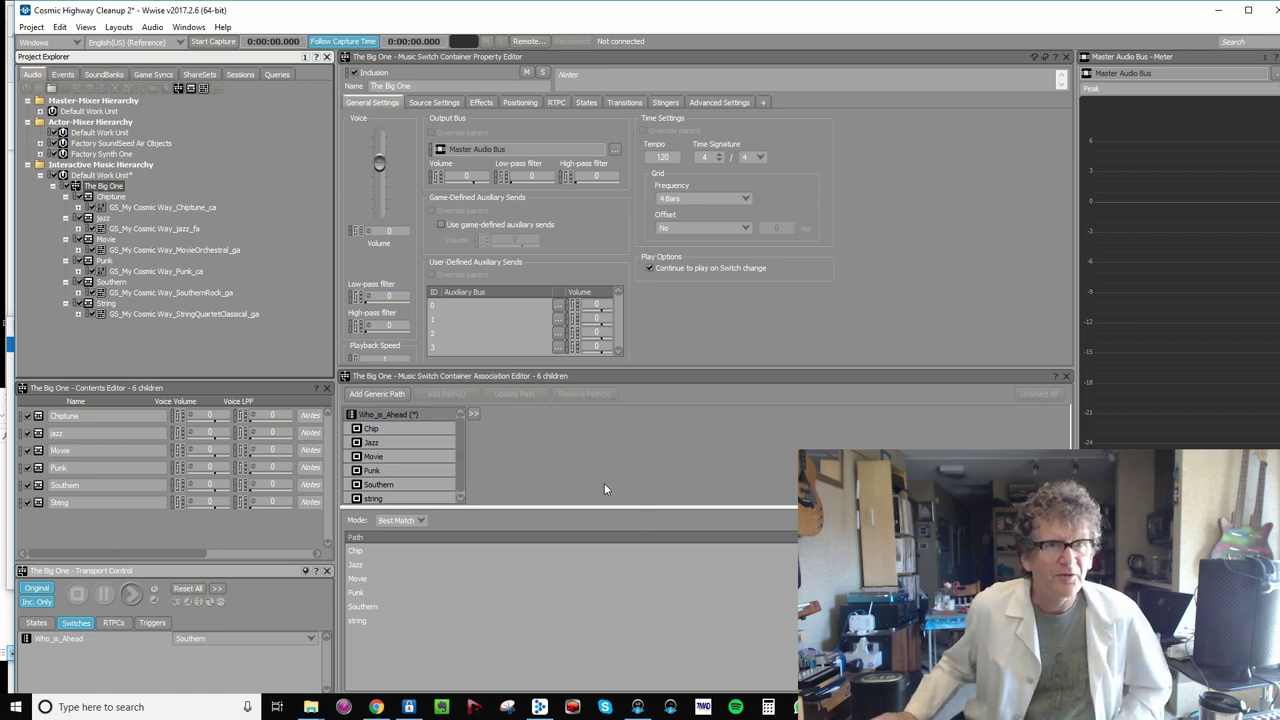
- Enable a 0.5 s fade-out and a fade-in, exit Immediate, sync to Same Time as Playing Segment
left_click(624, 102)
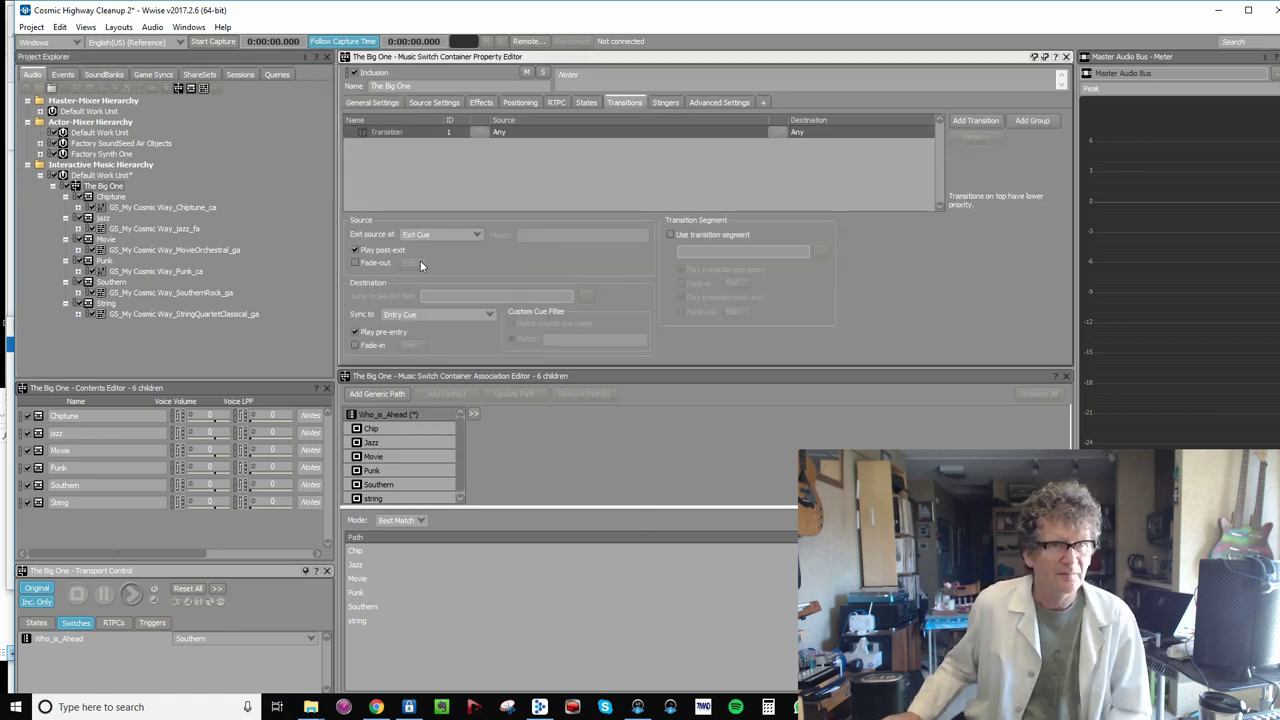
left_click(410, 262)
left_click_drag(135, 127, 138, 127)
left_click(354, 345)
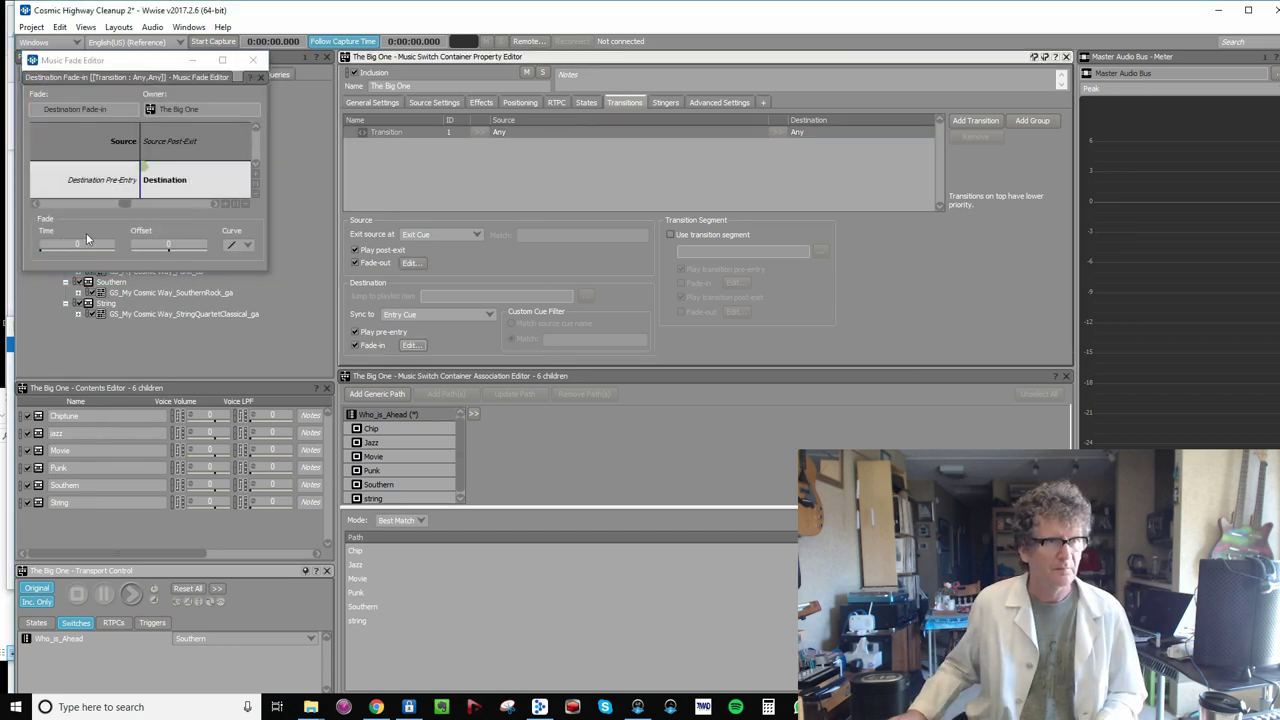
left_click(410, 345)
left_click(473, 303)
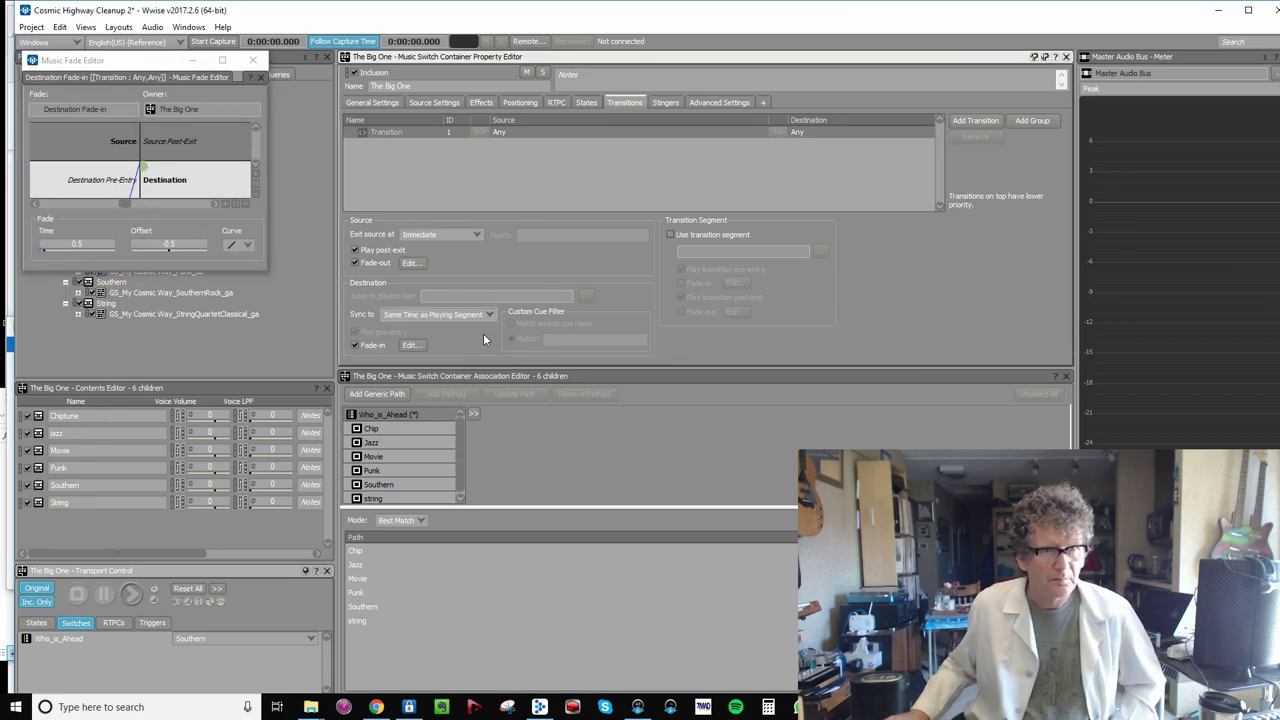
left_click(254, 63)
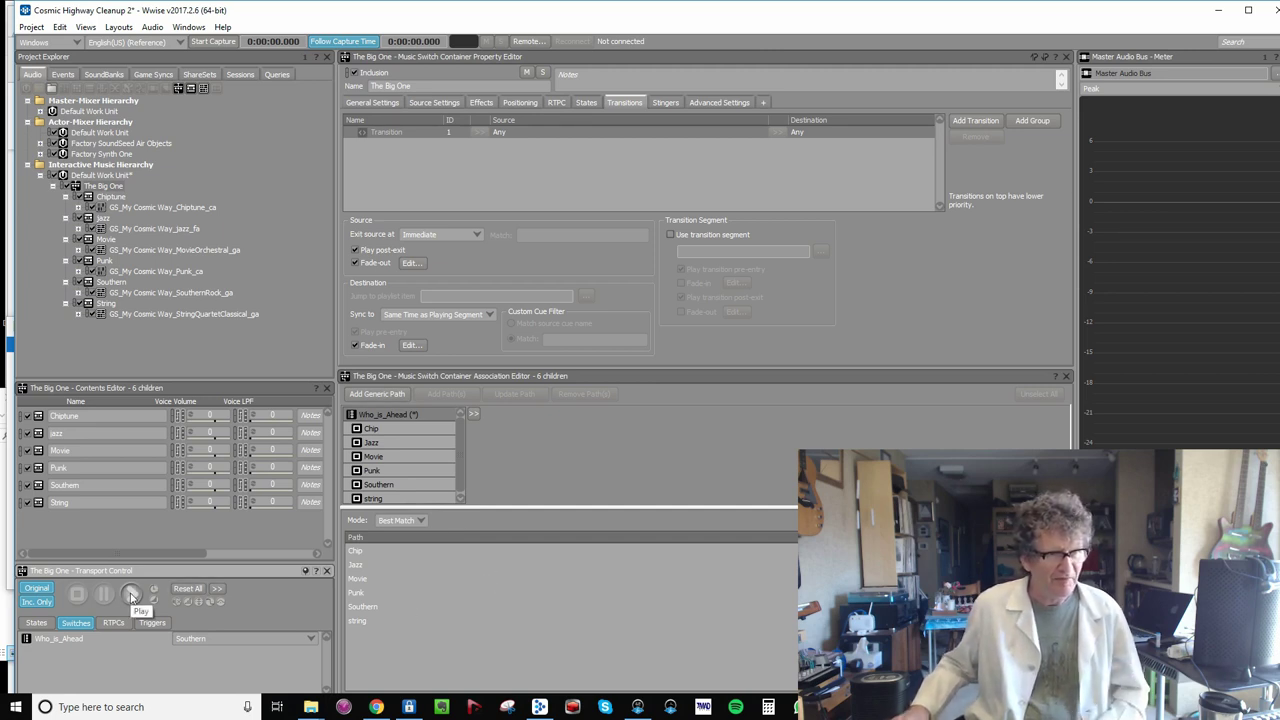
- Play The Big One, switch Who_is_Ahead to Jazz then Movie, and stop playback
left_click(95, 188)
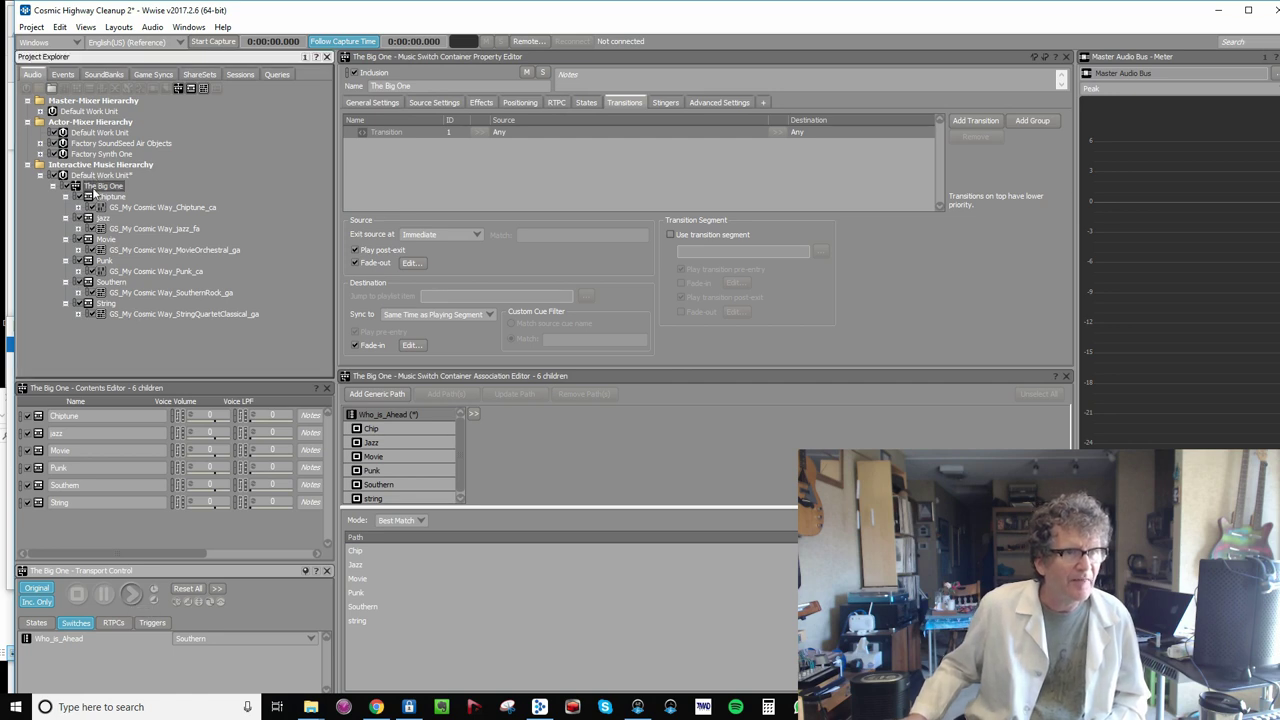
left_click(305, 571)
left_click(131, 594)
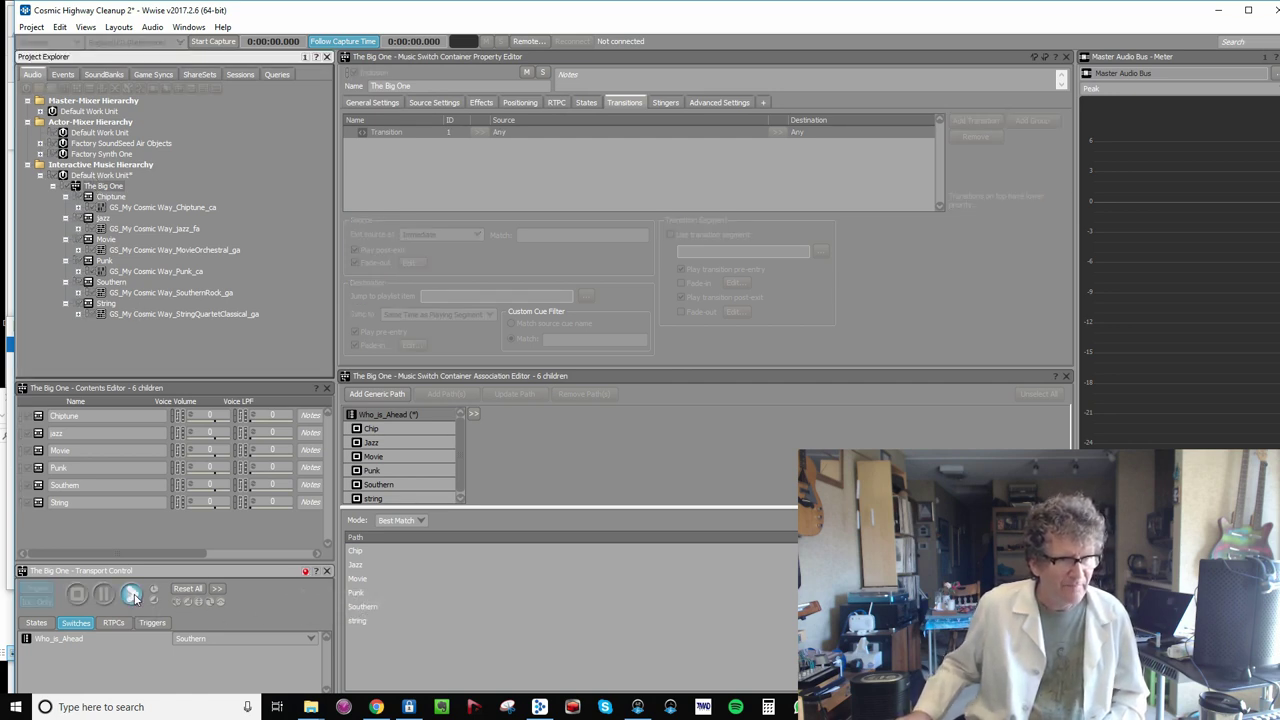
left_click(261, 639)
left_click(237, 660)
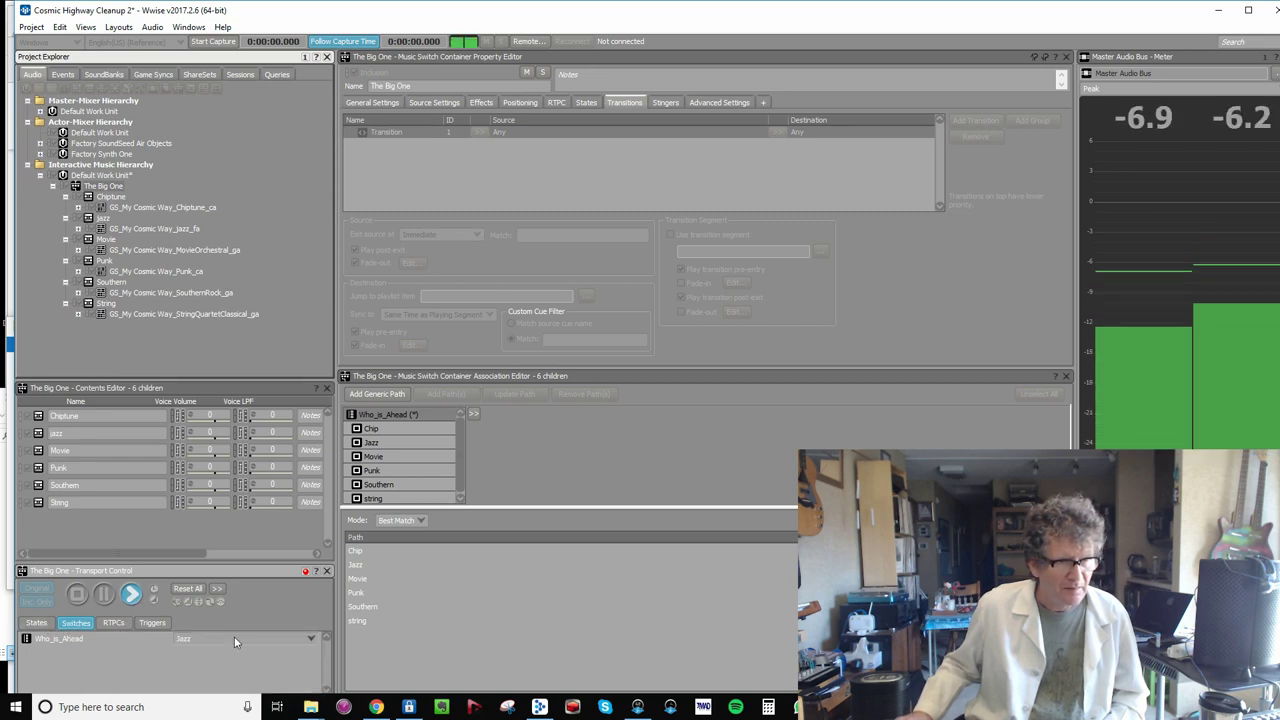
left_click(234, 636)
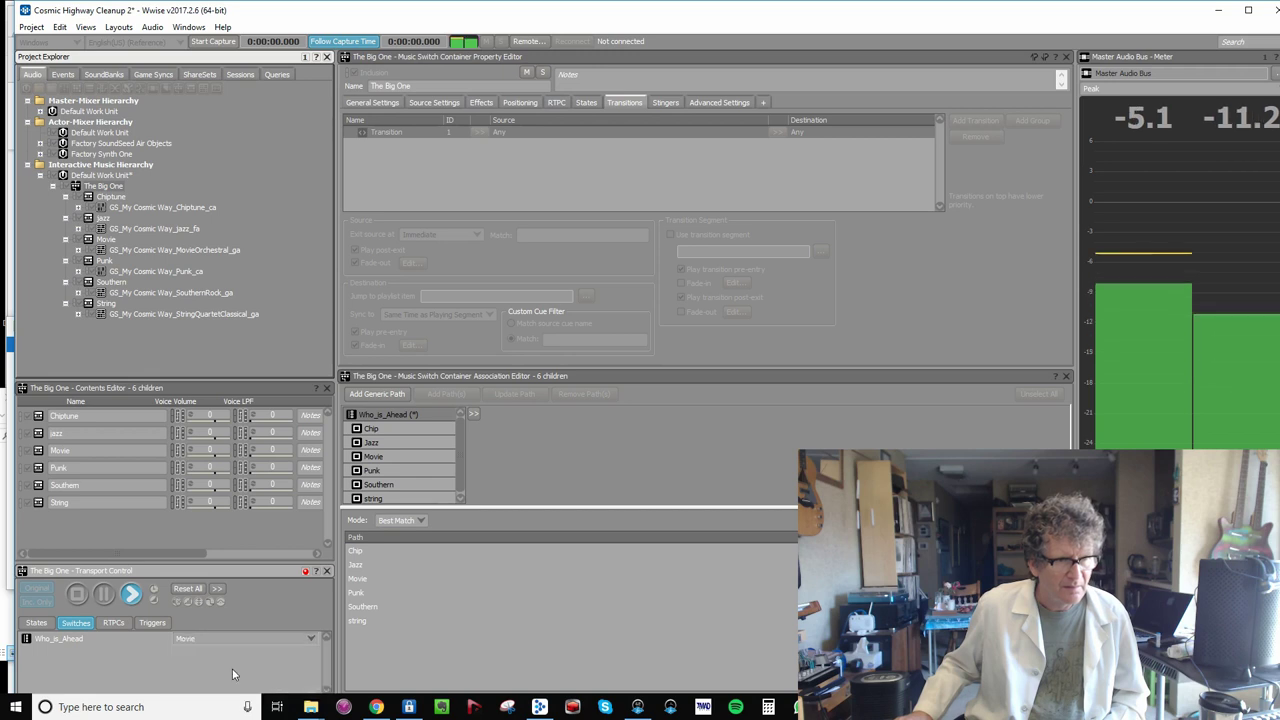
left_click(232, 668)
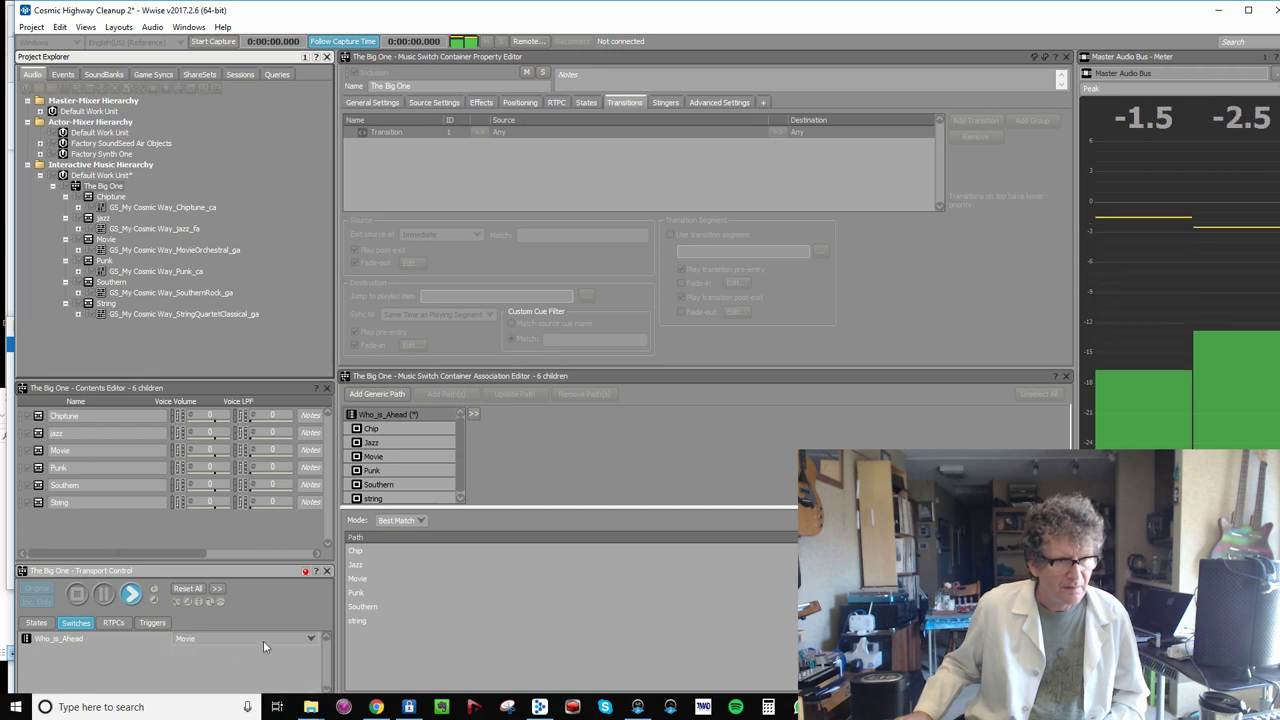
left_click(103, 593)
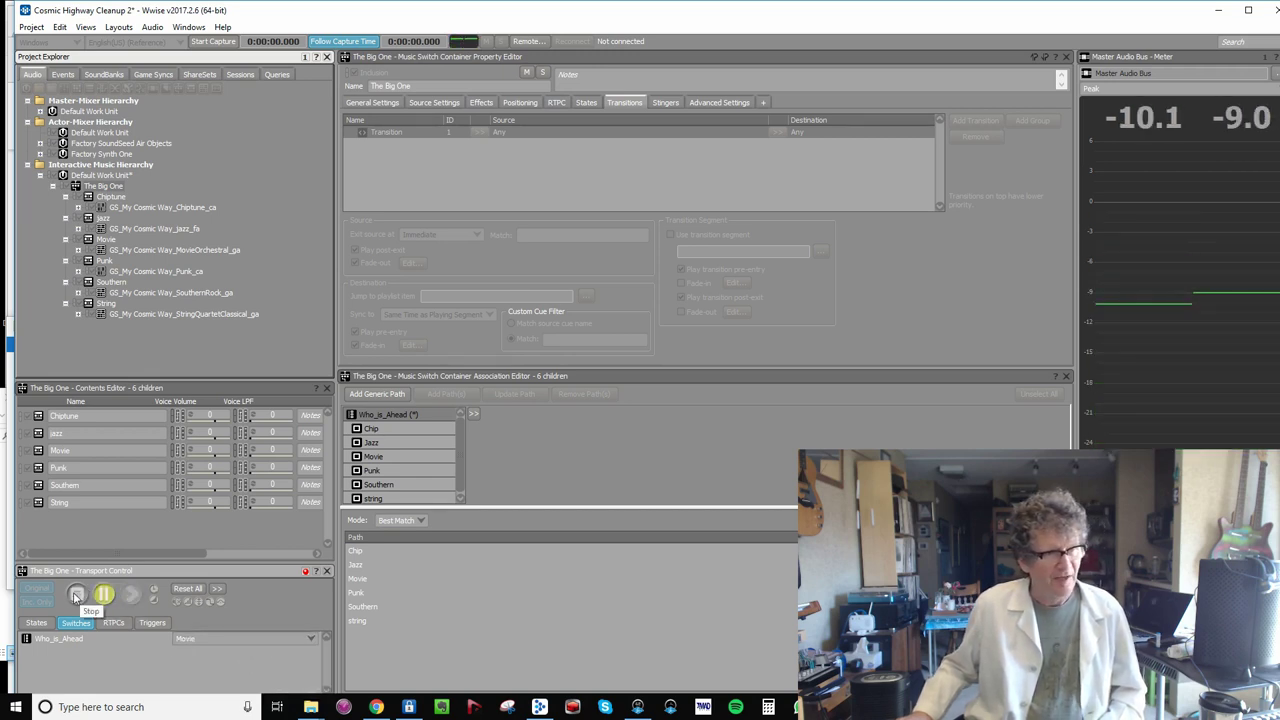
left_click(77, 593)
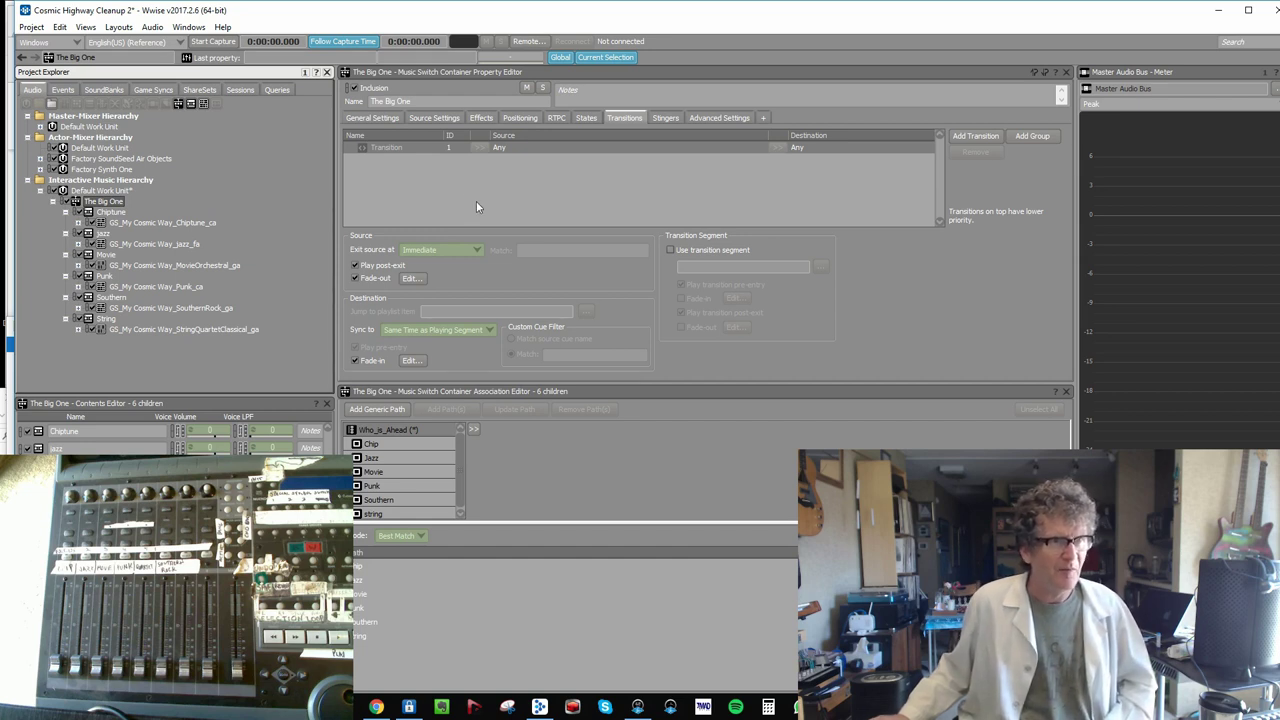
- Show the Events hierarchy in the Project Explorer
left_click(62, 90)
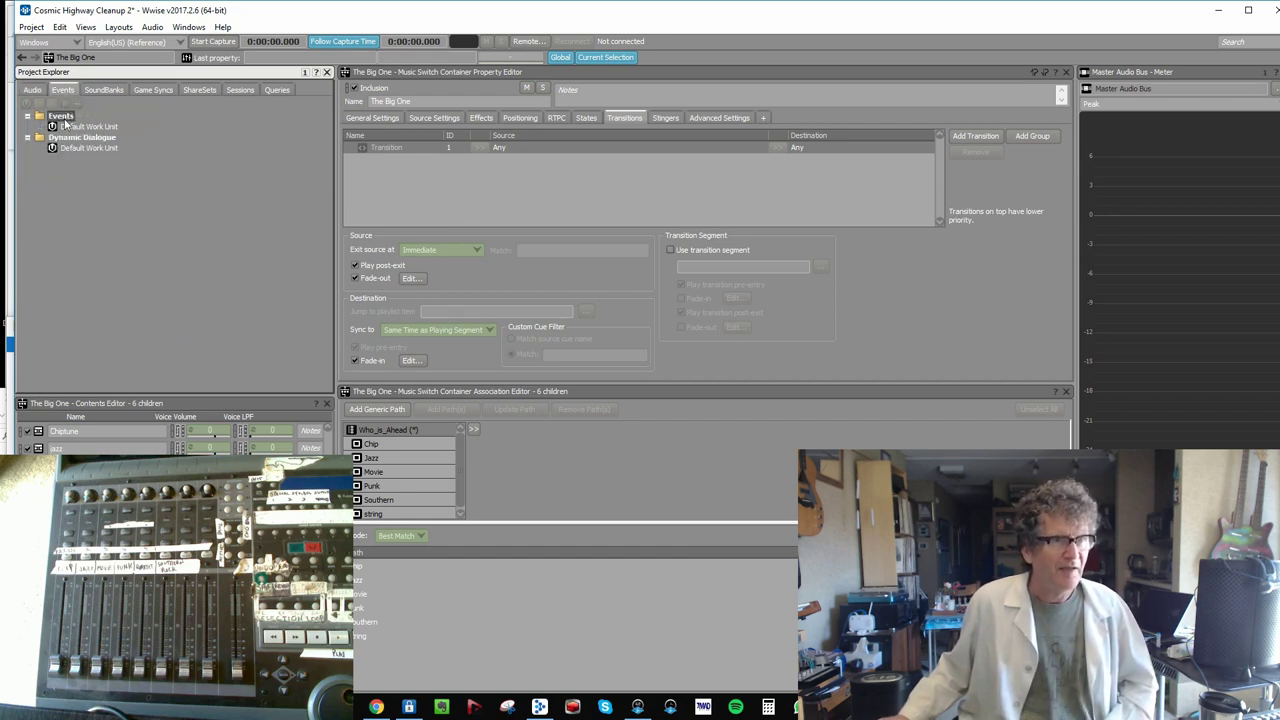
- Add a Set Switch event named Chip to the Default Work Unit and name a copy movie
right_click(70, 128)
mouse_move(88, 136)
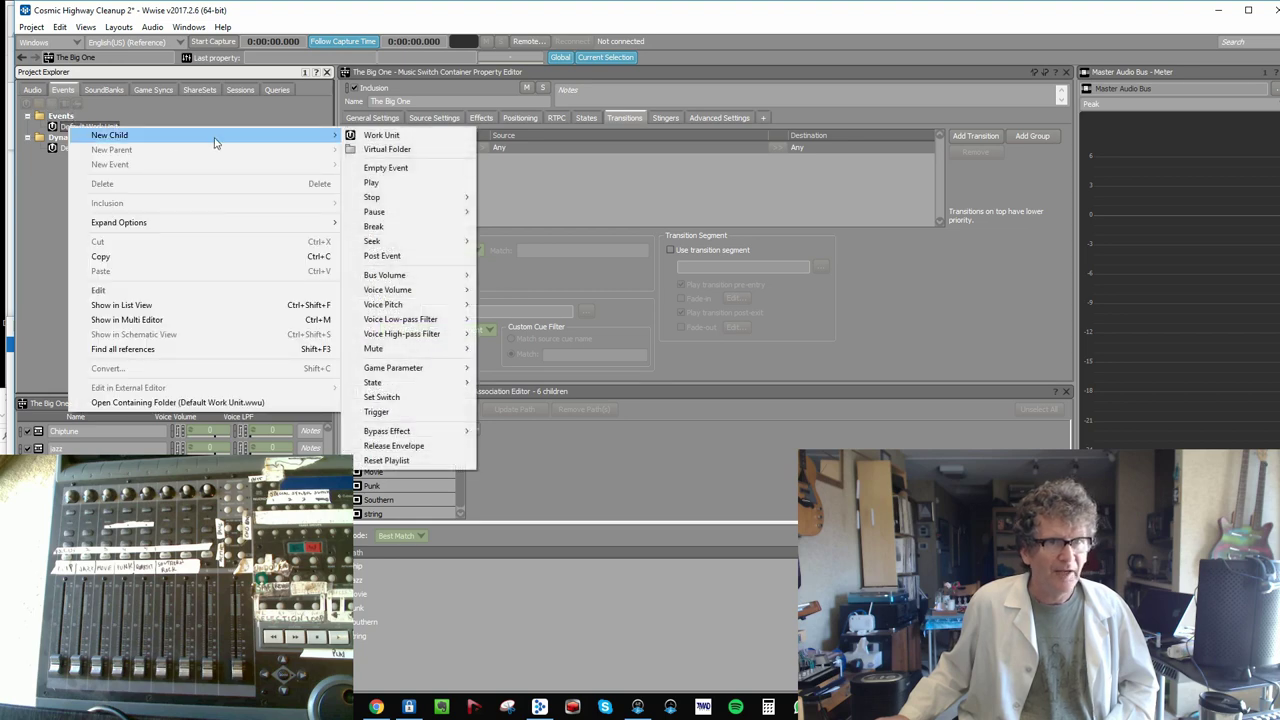
left_click(380, 397)
type("Chip")
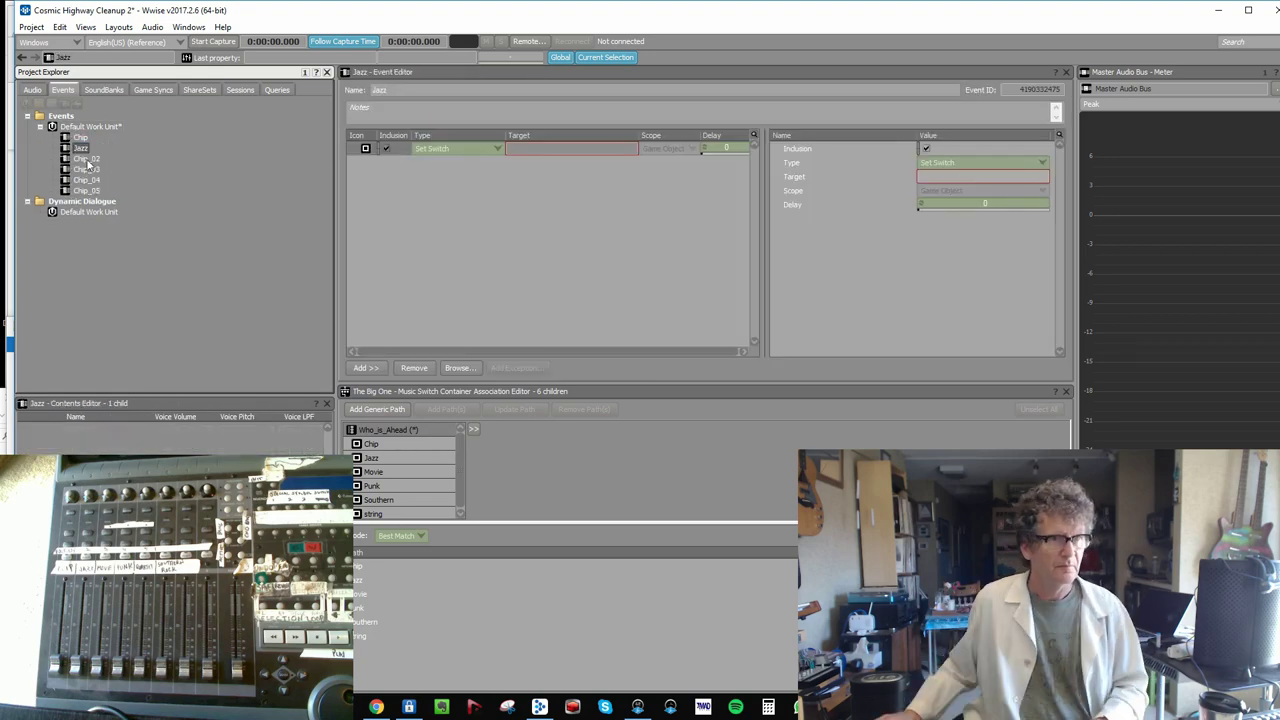
type("movie")
key("Return")
key("Down")
key("F2")
- Rename the remaining duplicate events southern, quartet and punk
type("southern")
key("Return")
key("Down")
key("F2")
type("quartet")
key("Return")
key("Down")
key("F2")
type("punk")
key("Return")
left_click(81, 138)
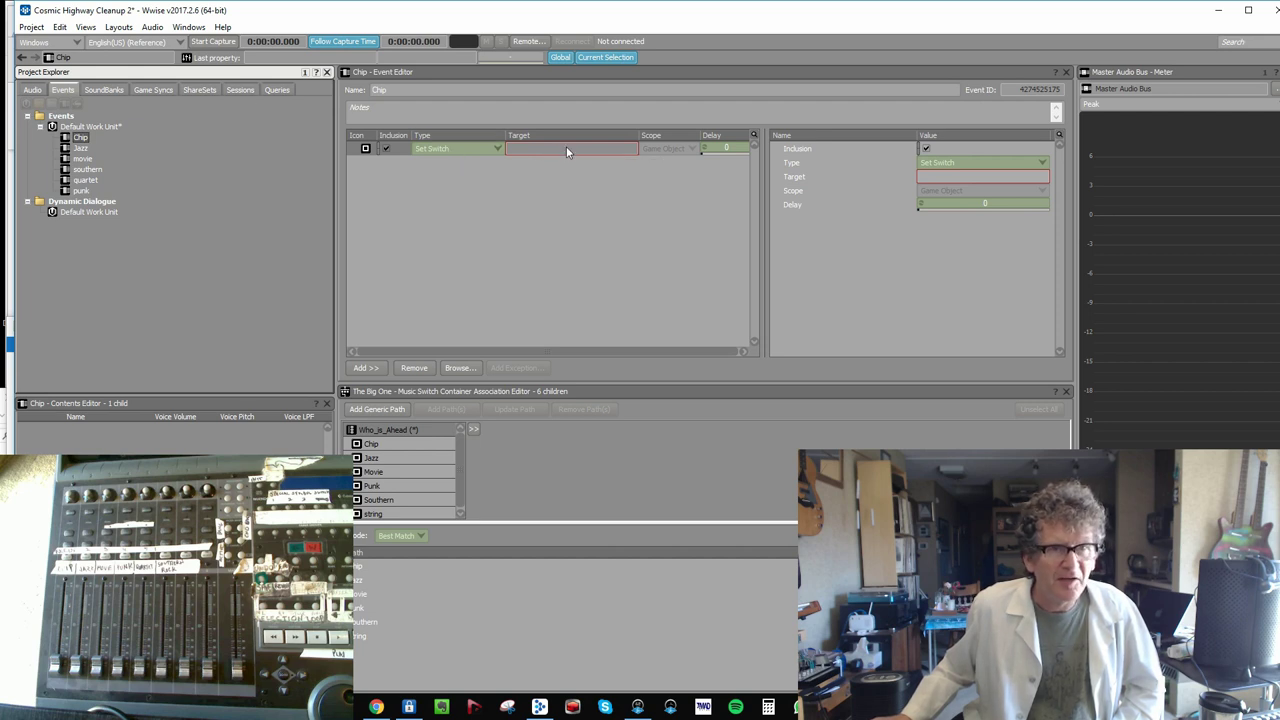
- Target the Chip and Jazz Set Switch events at the Chip and Jazz switches
left_click(155, 90)
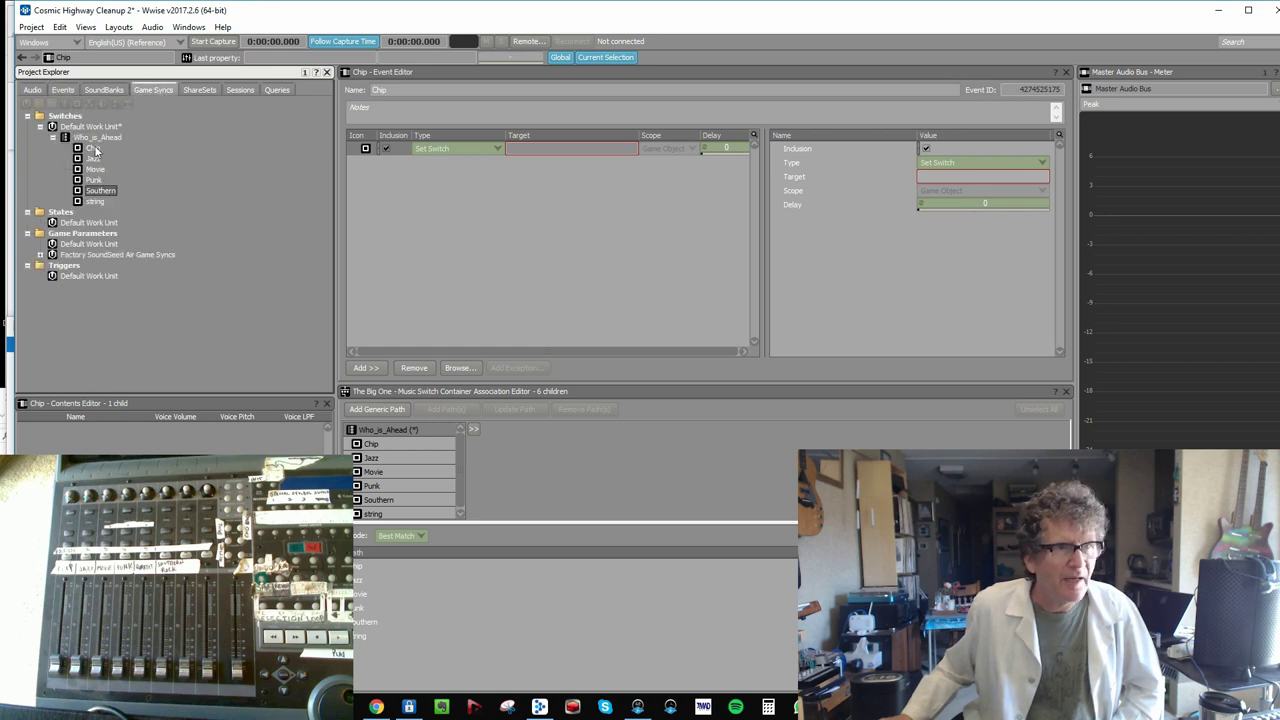
left_click_drag(96, 149, 492, 165)
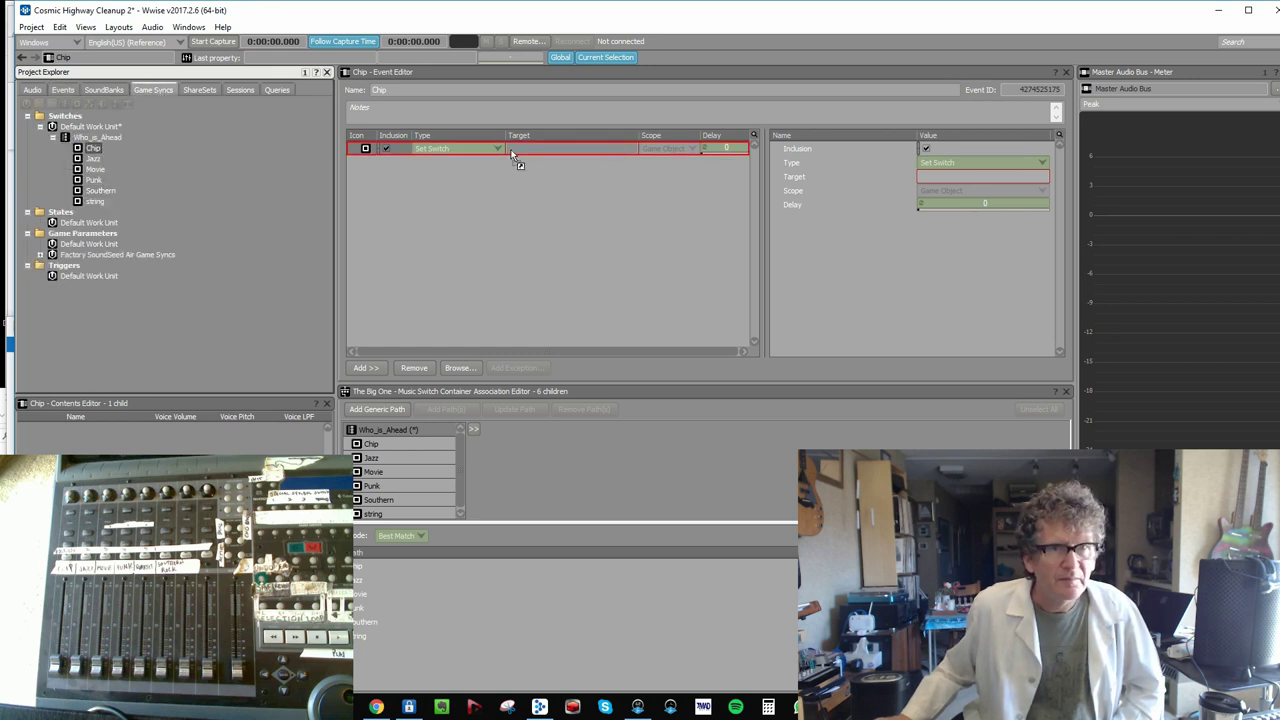
left_click_drag(510, 153, 512, 152)
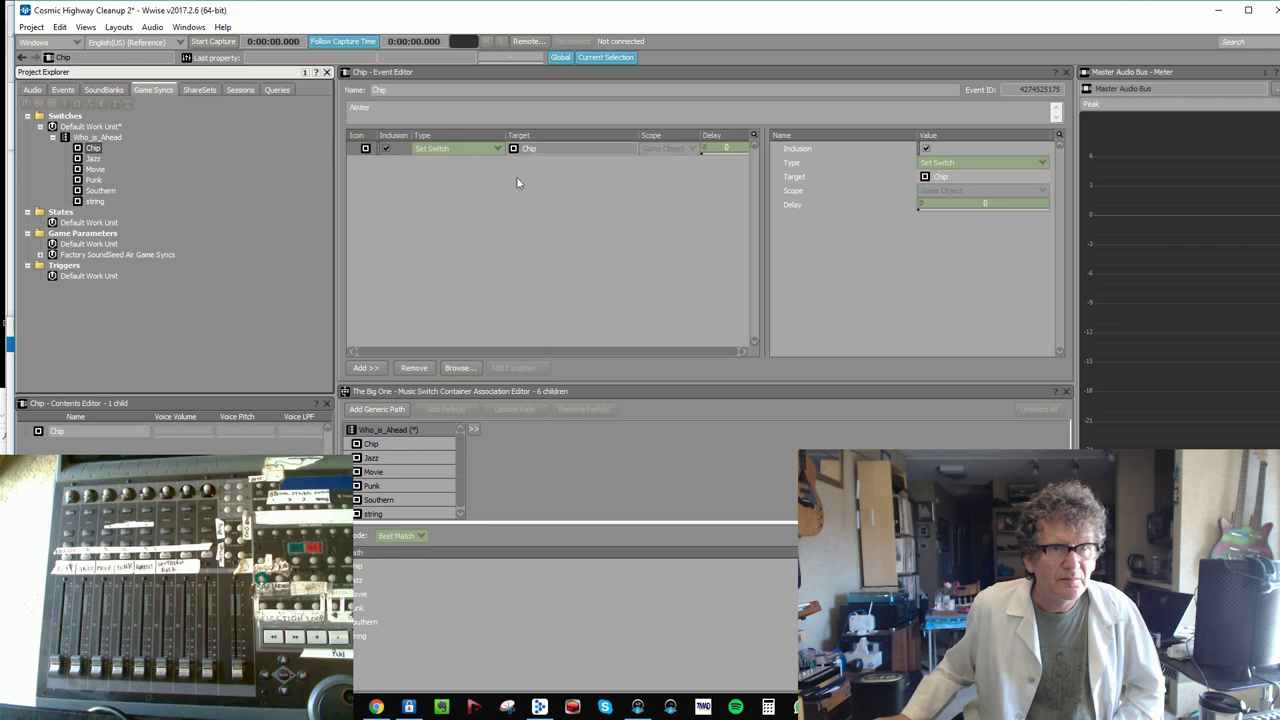
left_click(62, 90)
left_click(81, 148)
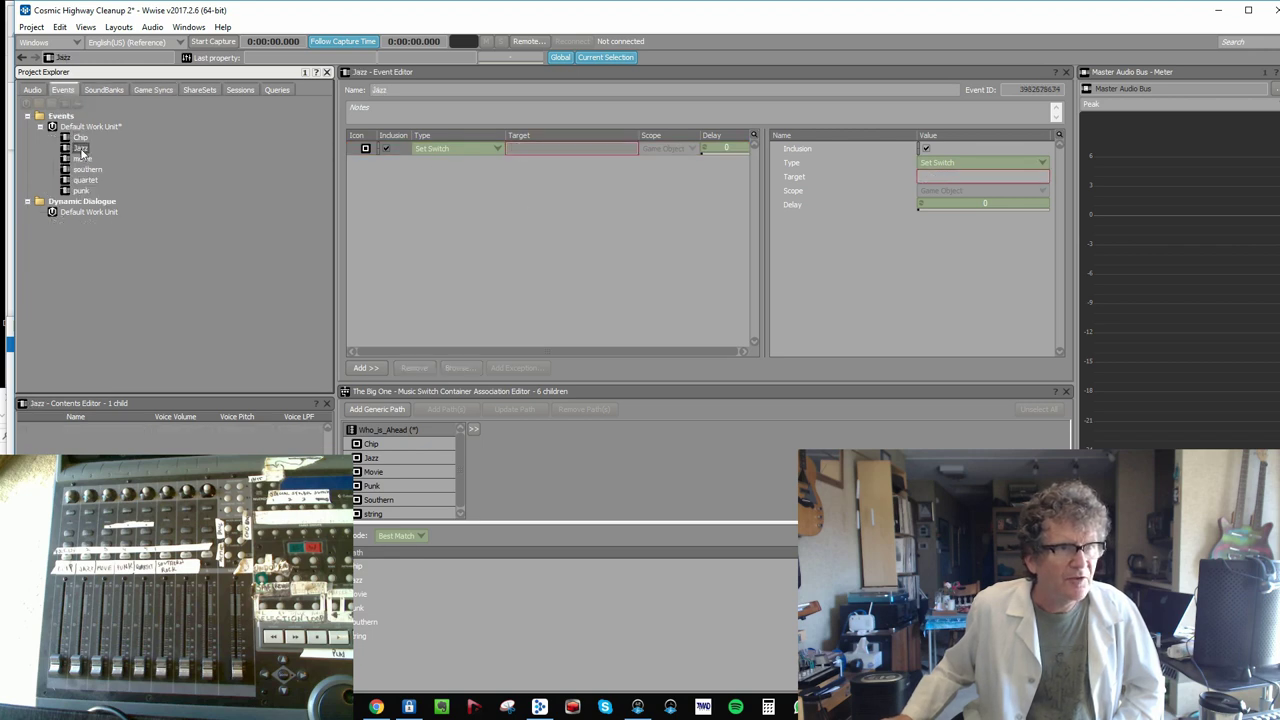
left_click(150, 91)
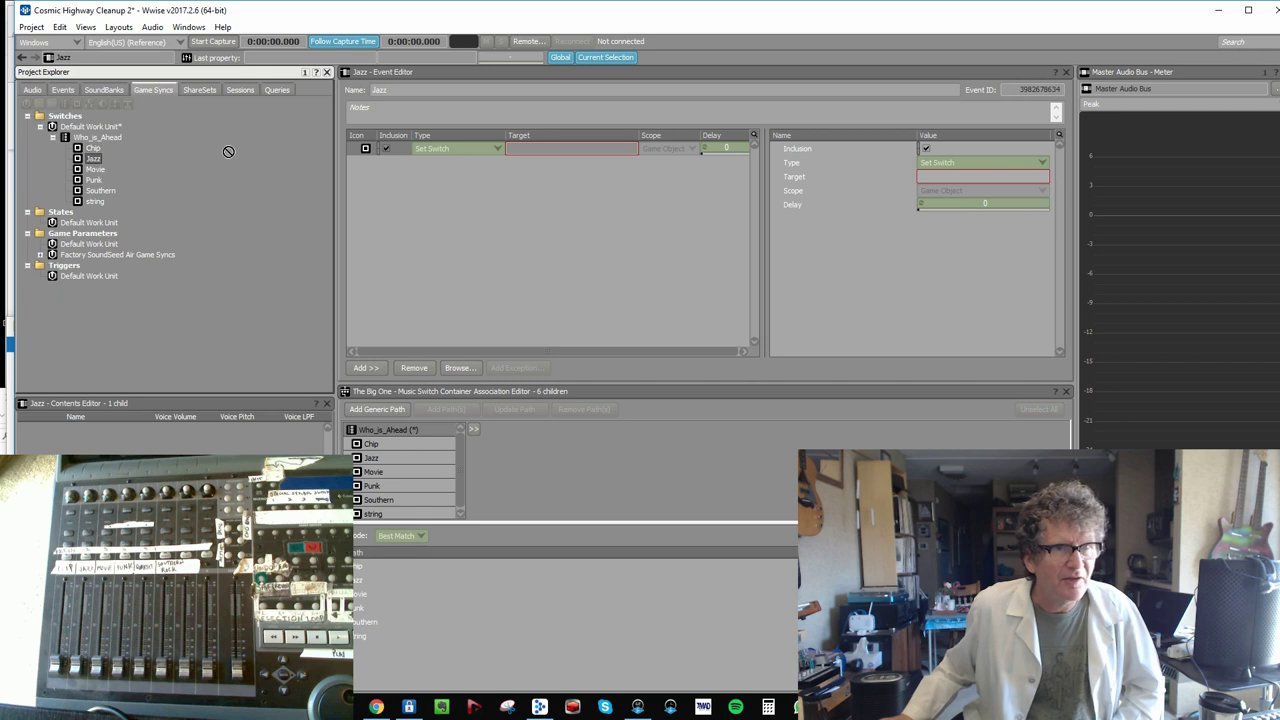
left_click_drag(264, 150, 456, 144)
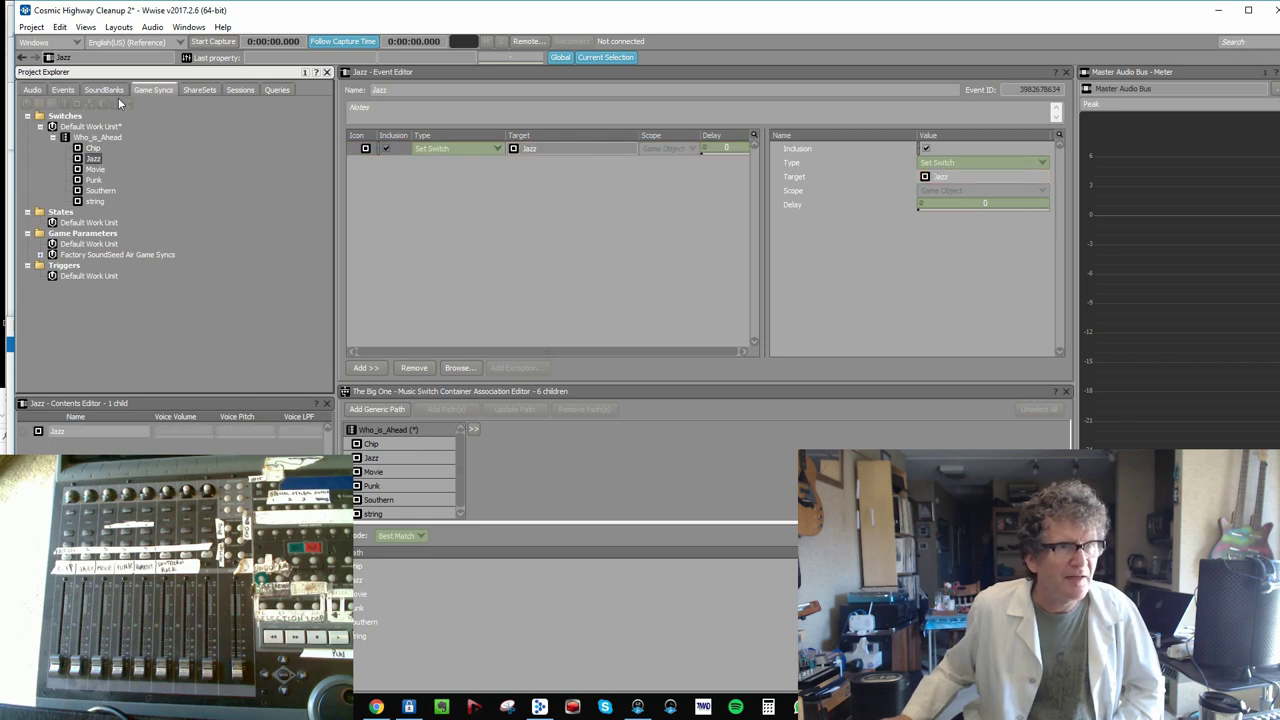
- Point the punk event's Set Switch action at the Punk switch
left_click(62, 90)
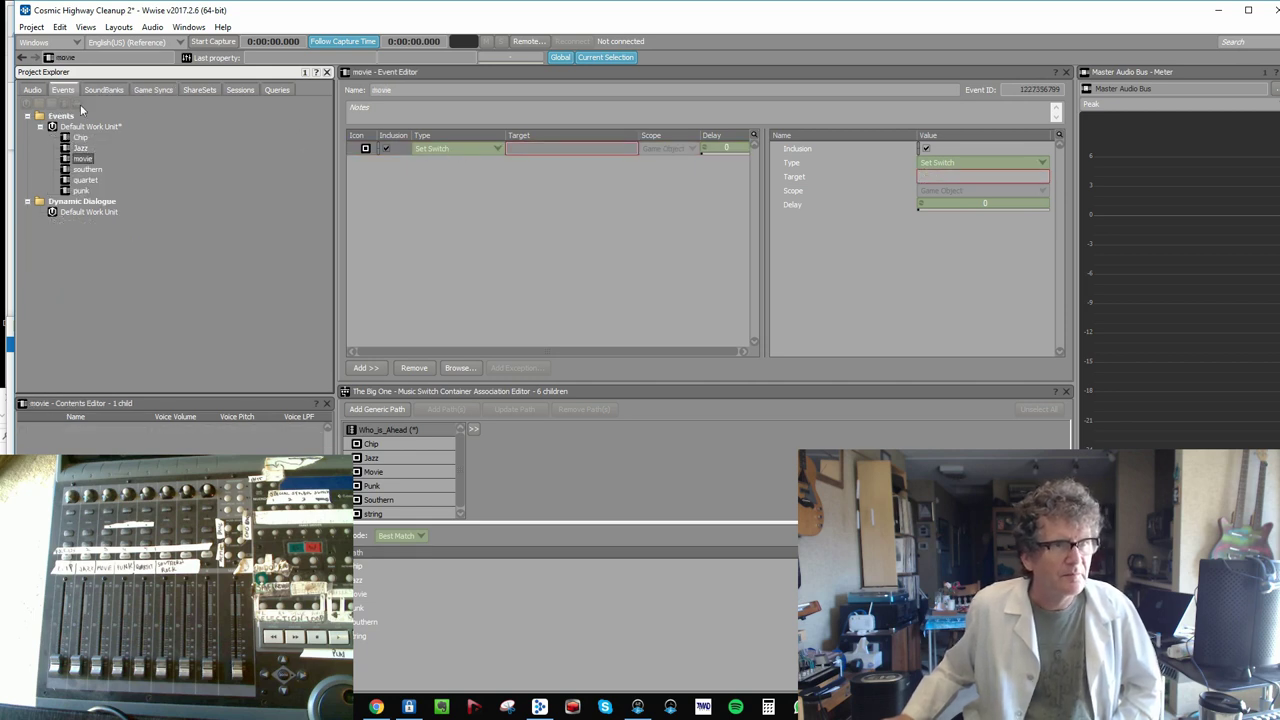
left_click(86, 169)
left_click(80, 190)
left_click(153, 90)
left_click_drag(93, 180, 457, 148)
left_click(60, 90)
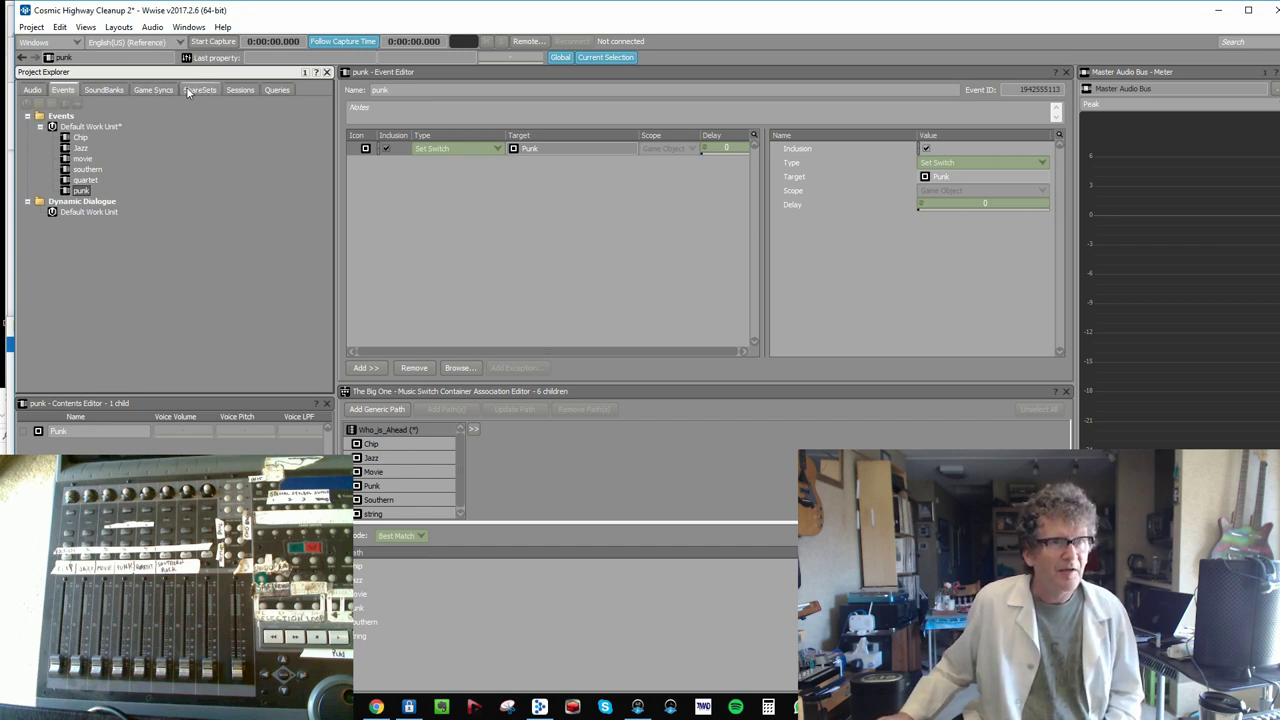
- In the Default Control Surface Session, create a Global binding that plays the Chip event
left_click(238, 90)
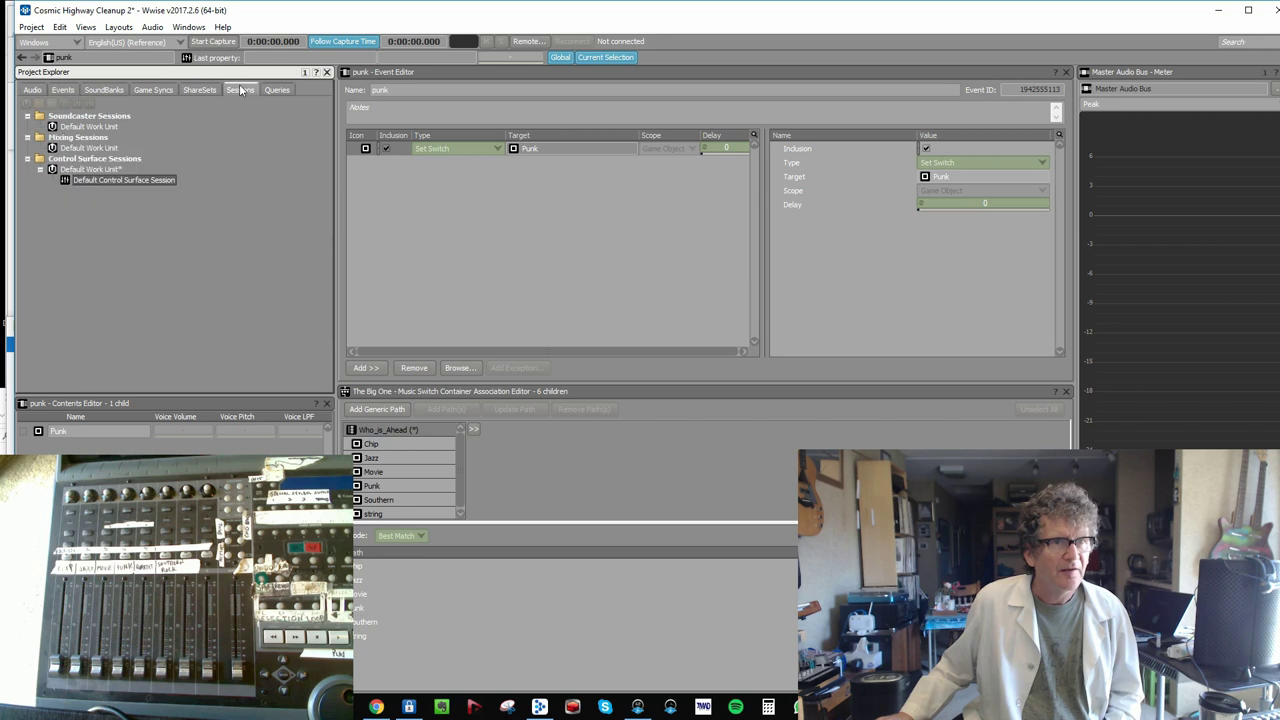
double_click(100, 182)
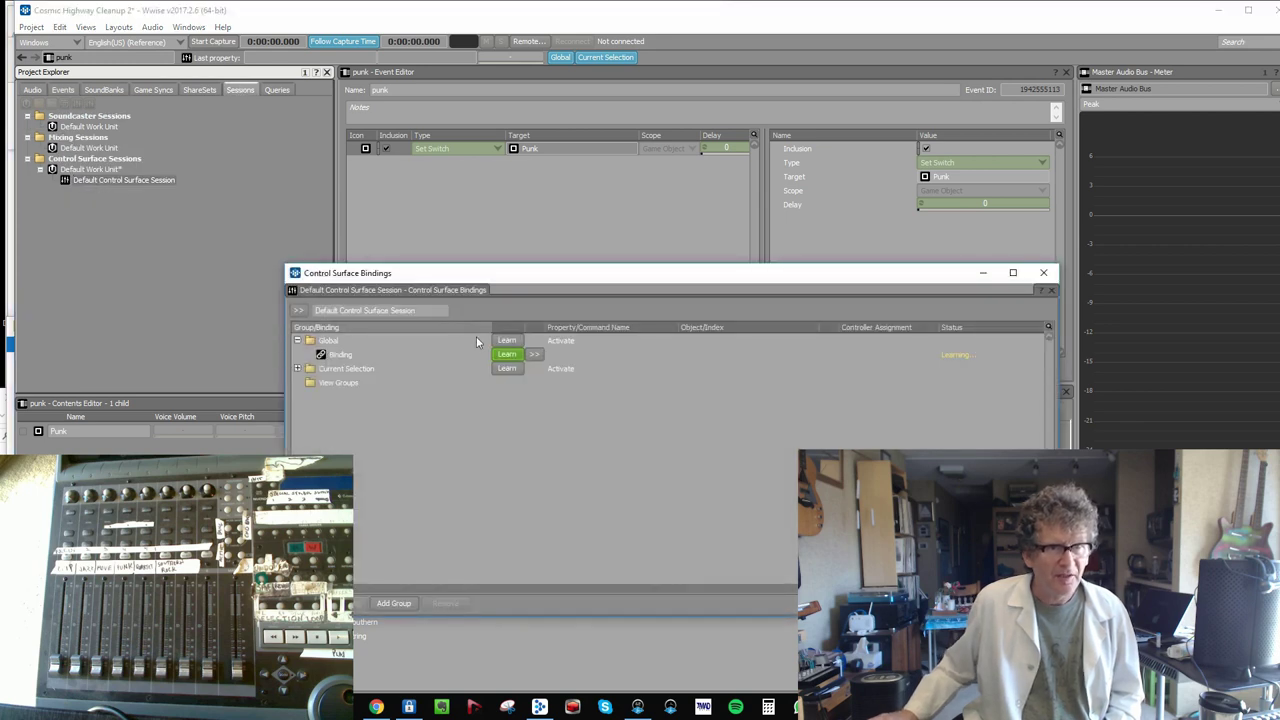
left_click(504, 356)
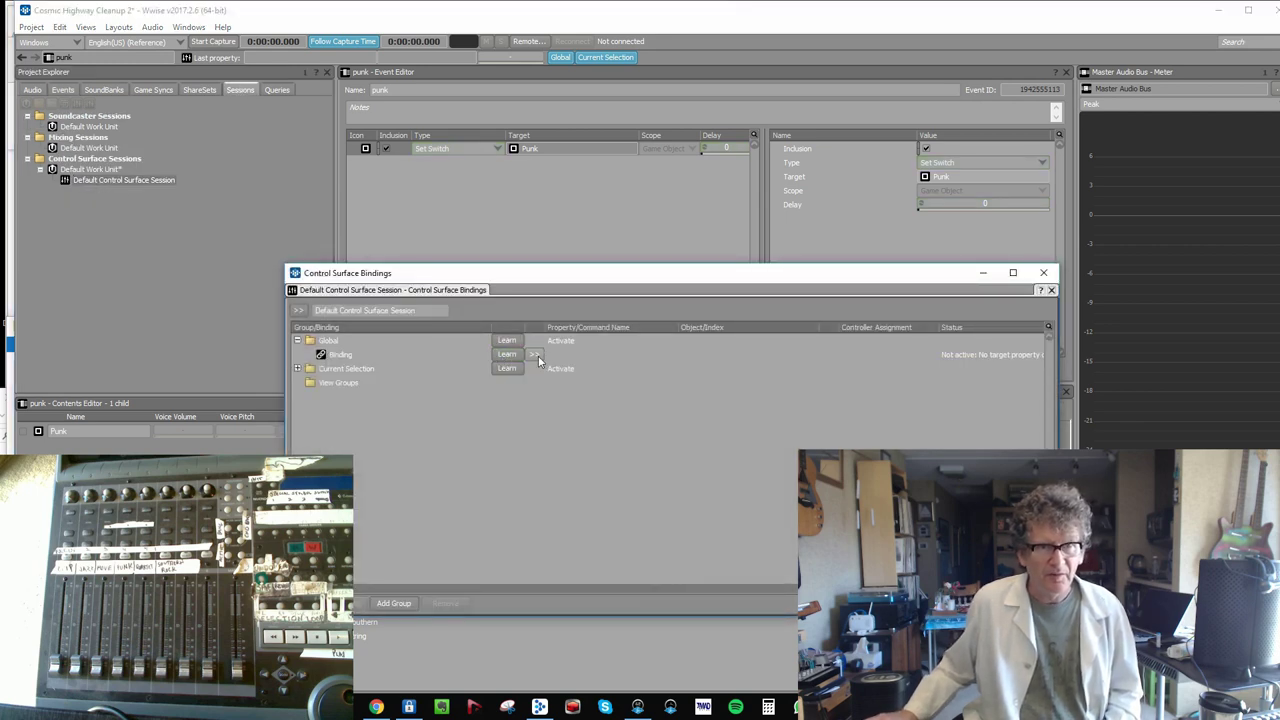
left_click(538, 356)
mouse_move(588, 379)
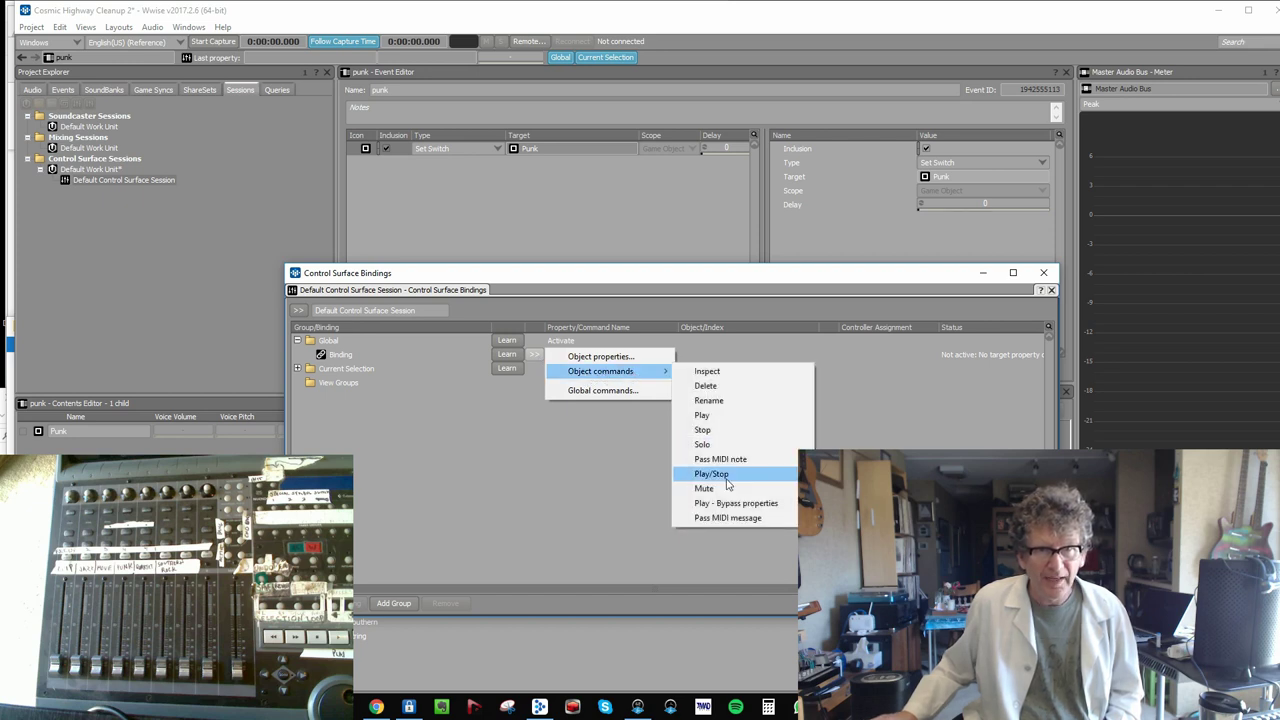
left_click(722, 416)
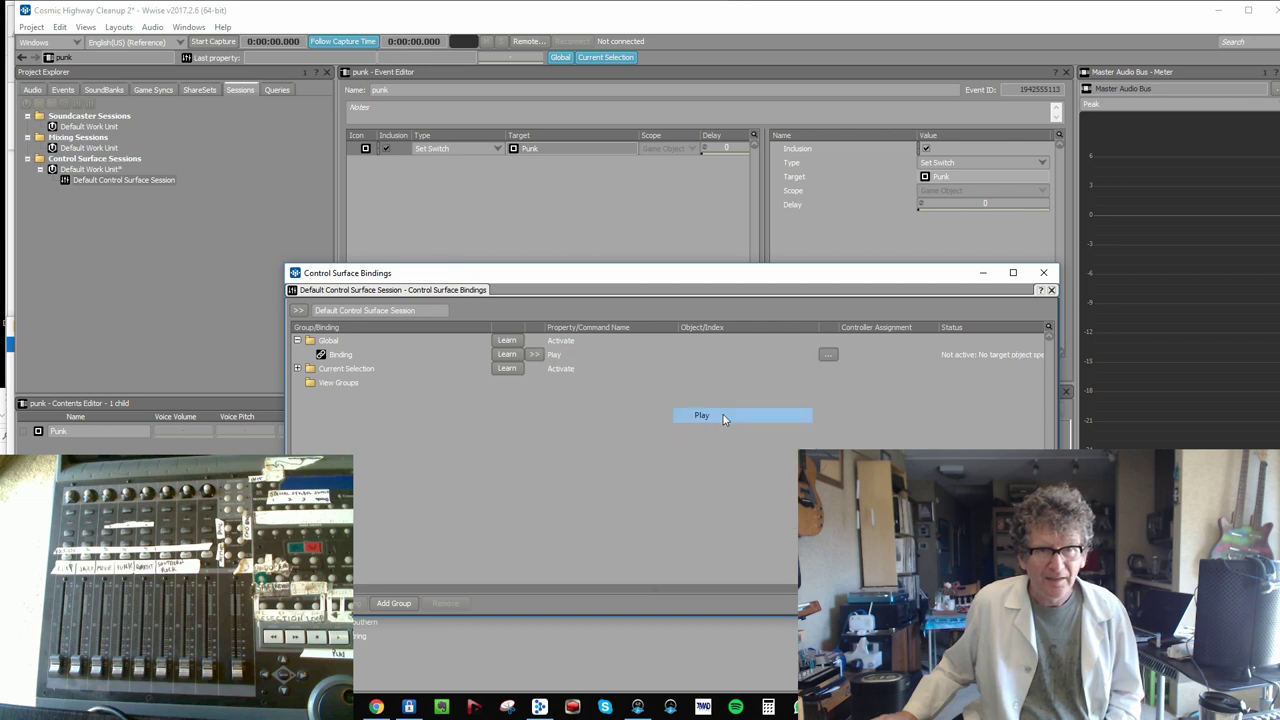
left_click(826, 353)
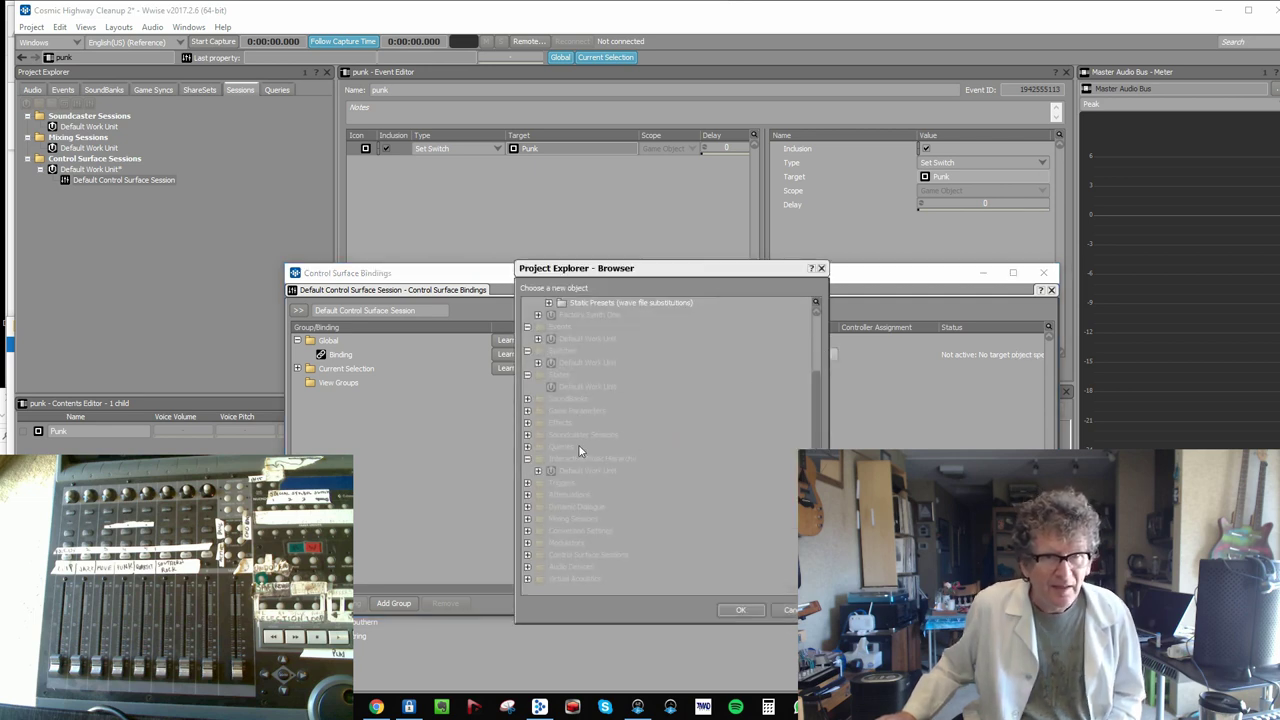
scroll(579, 444, "up", 2)
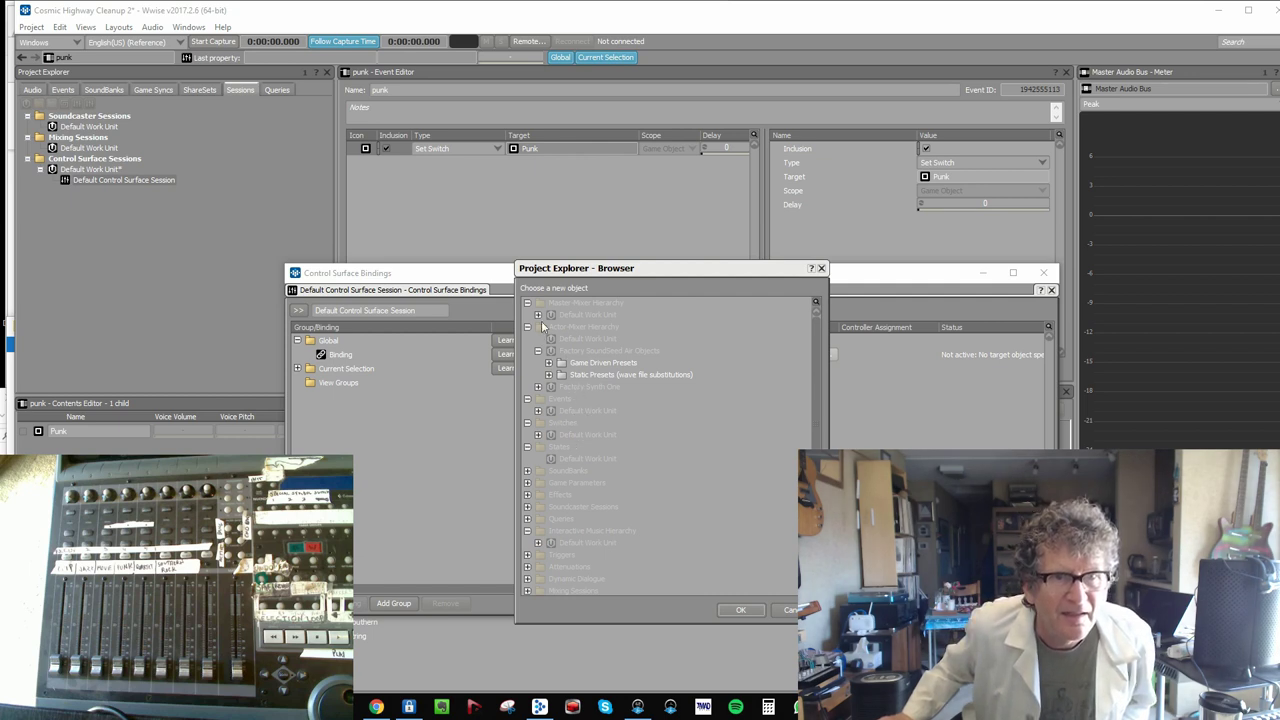
left_click(538, 411)
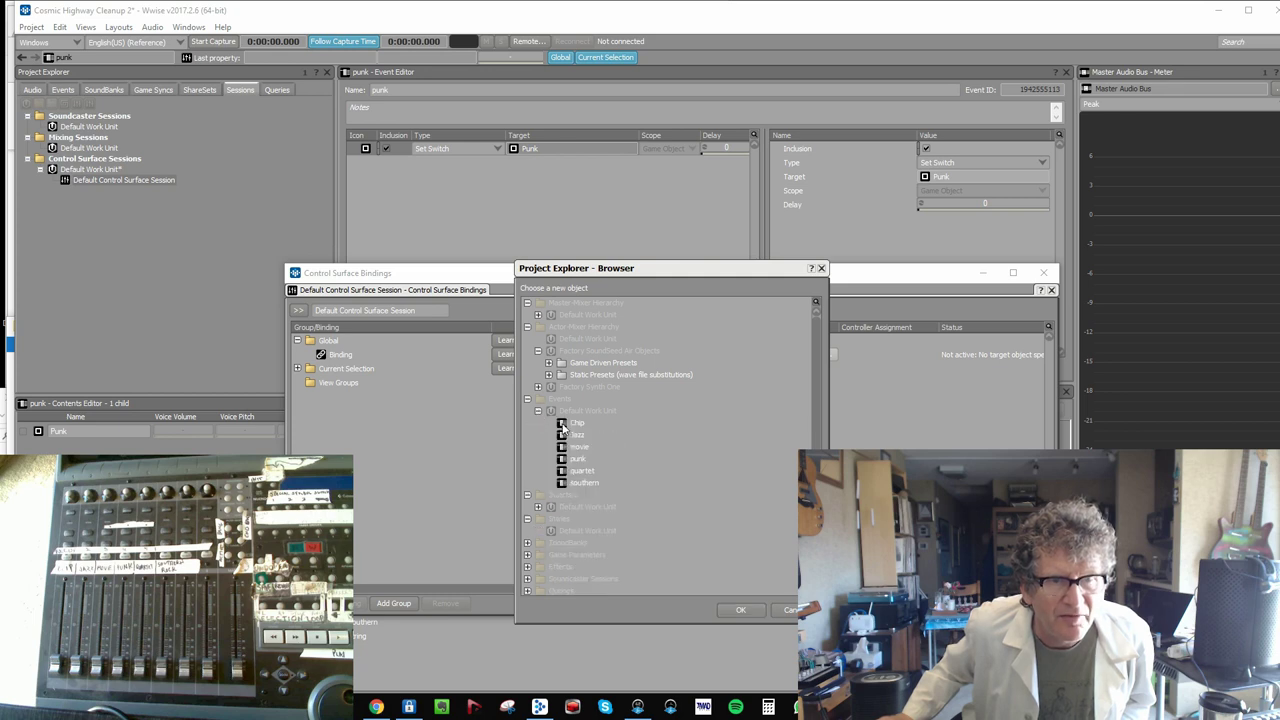
left_click(563, 425)
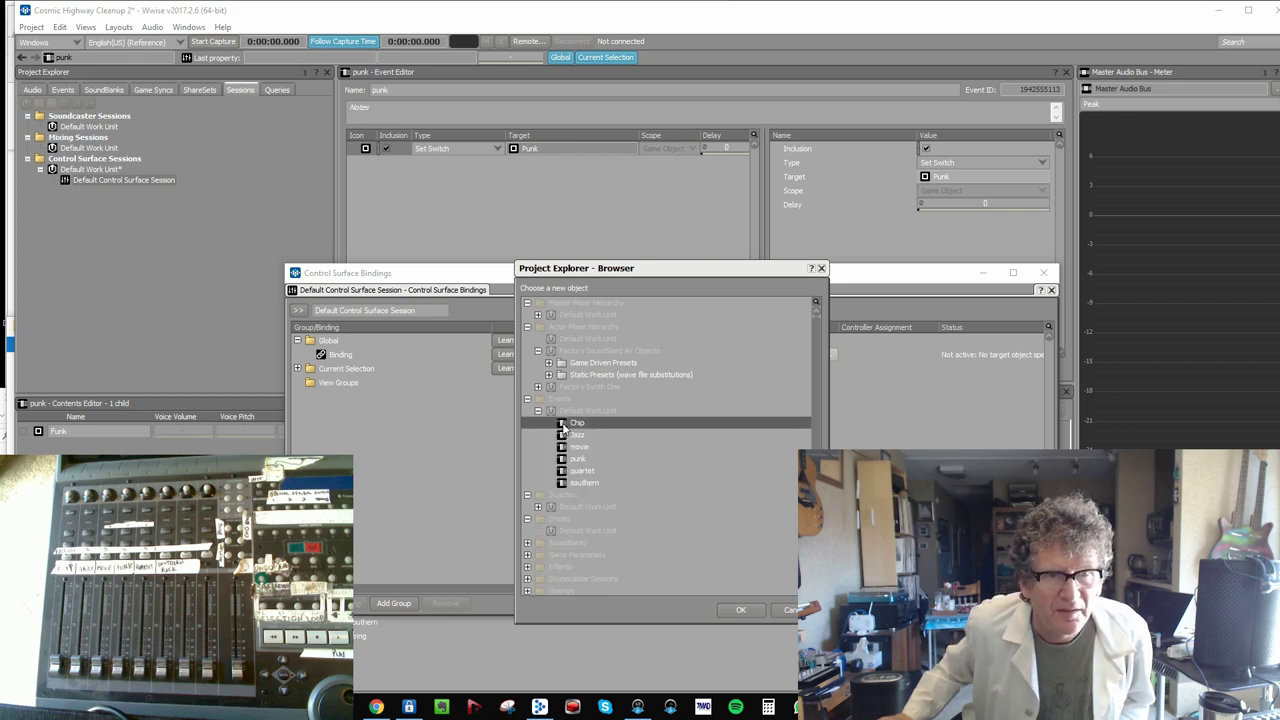
double_click(575, 423)
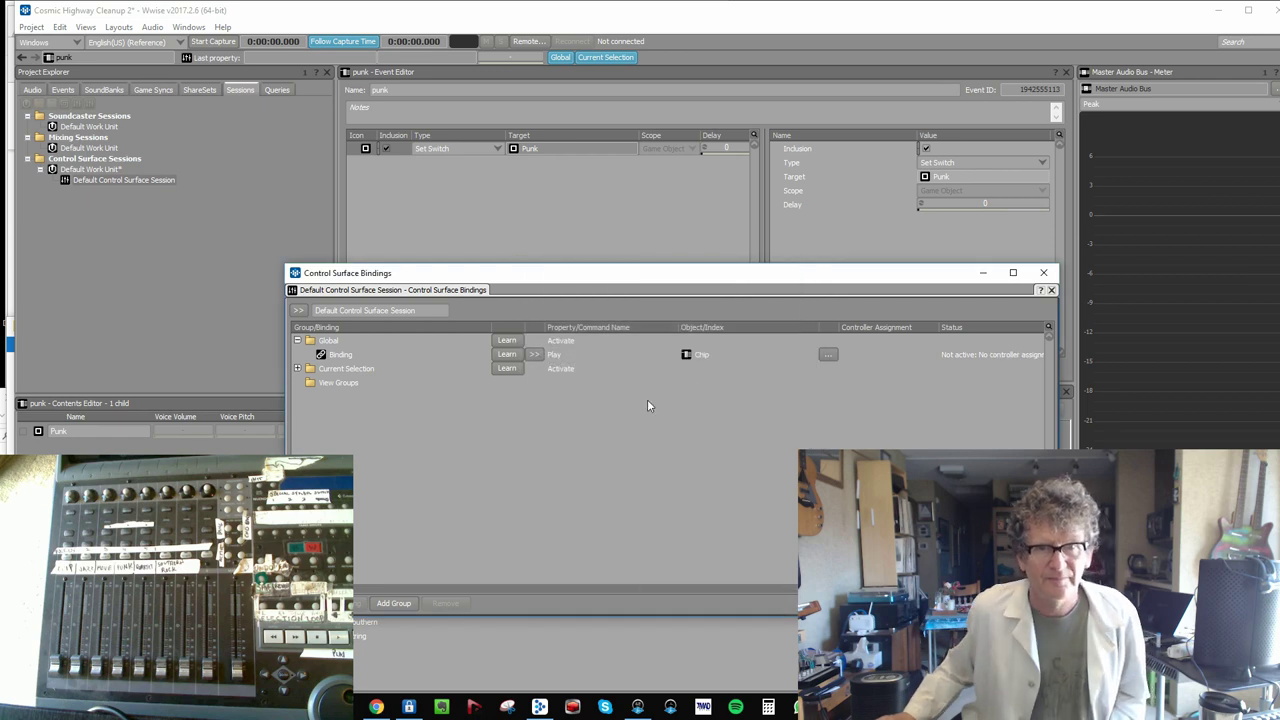
- Learn controller note C1 for the Chip binding and paste copies of it into Global
left_click(507, 355)
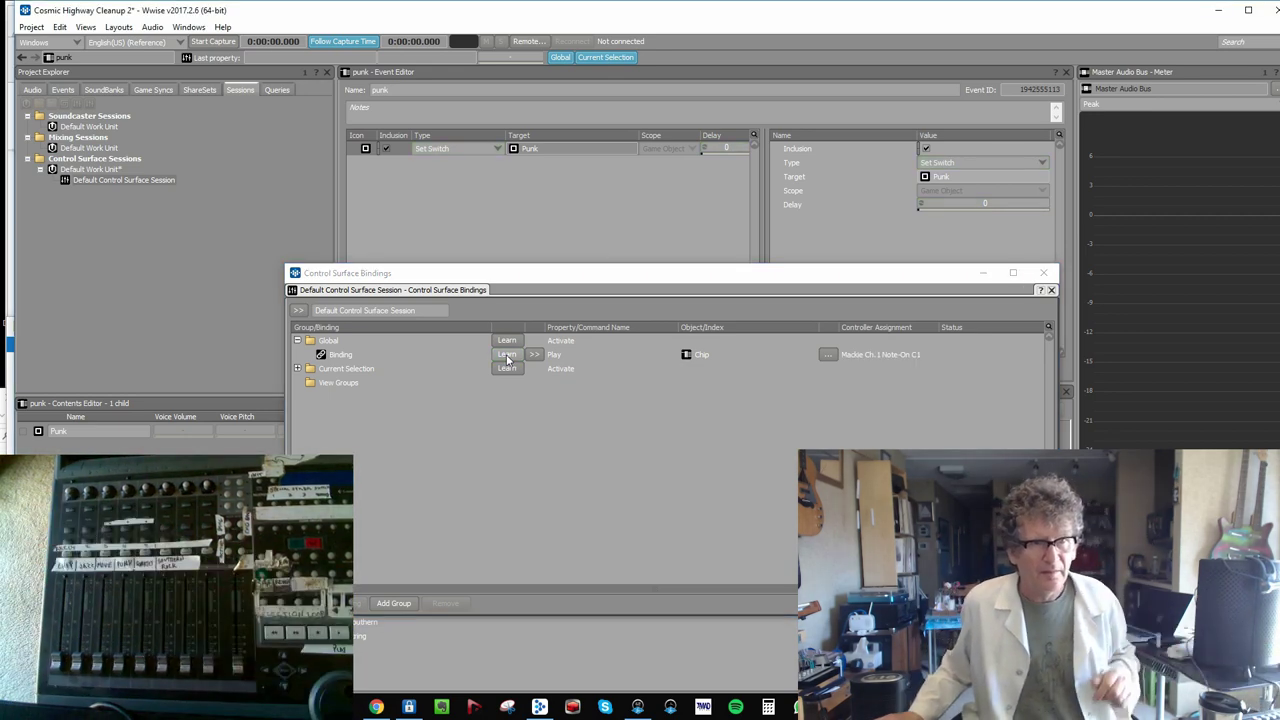
left_click(587, 362)
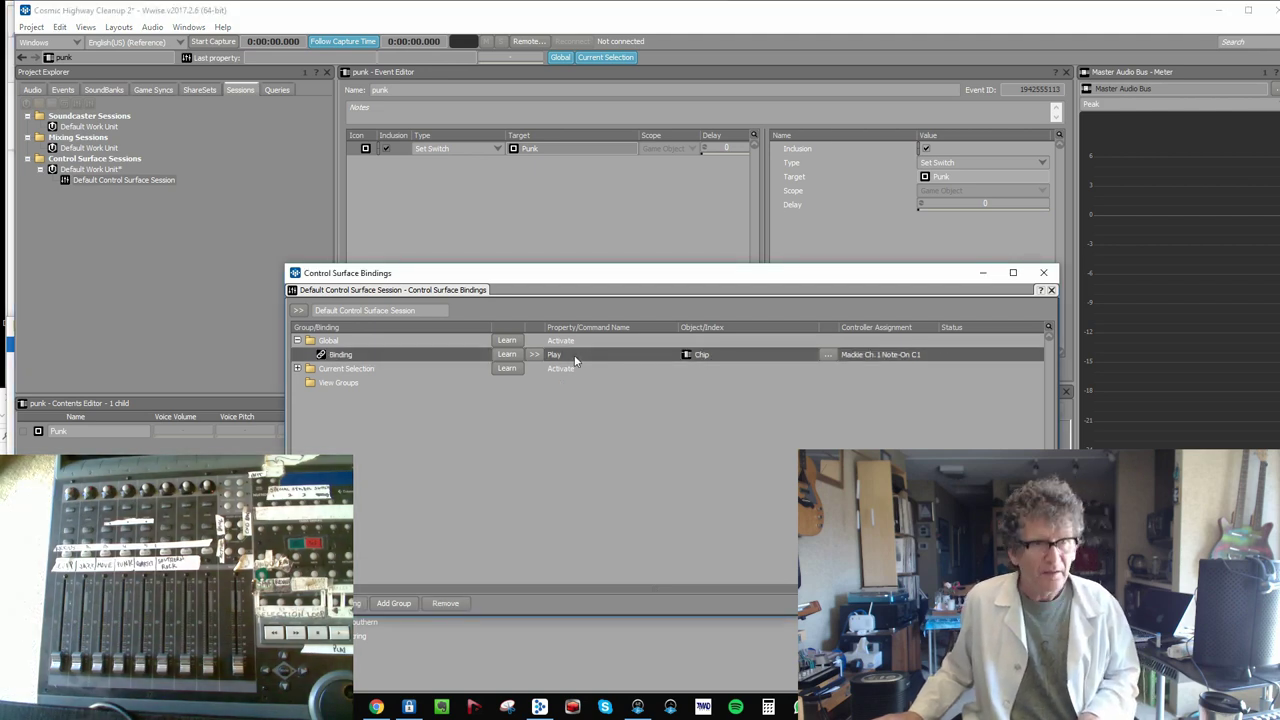
left_click(361, 346)
key("ctrl+v")
key("ctrl+v")
key("ctrl+v")
key("ctrl+v")
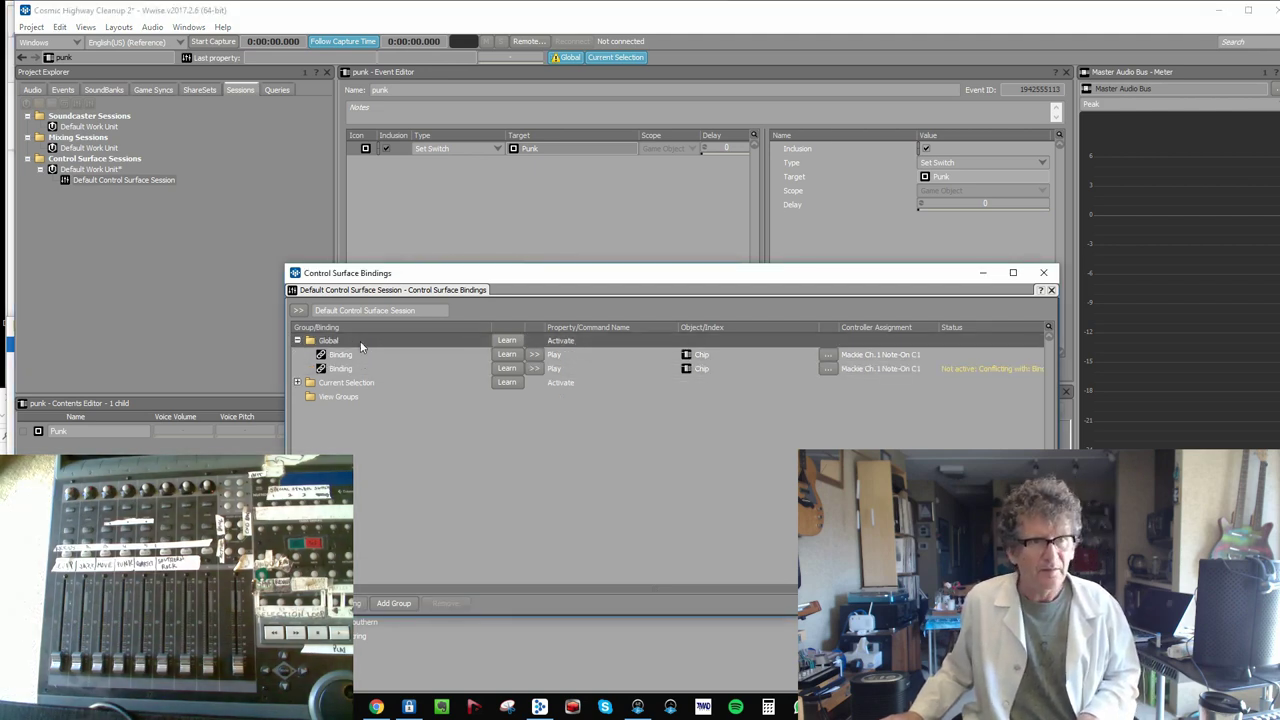
key("ctrl+v")
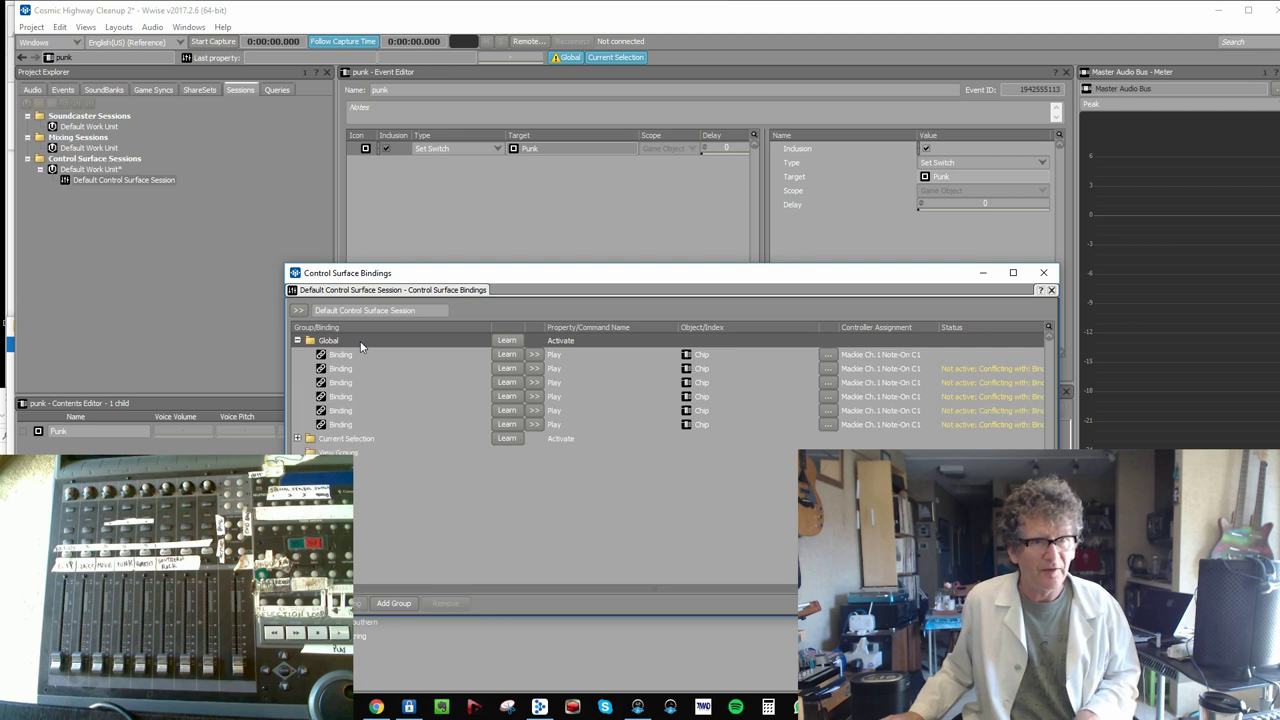
- Retarget the pasted binding copies to other events, including Jazz, movie and southern
left_click(828, 368)
double_click(568, 442)
left_click(828, 382)
double_click(577, 446)
left_click(828, 396)
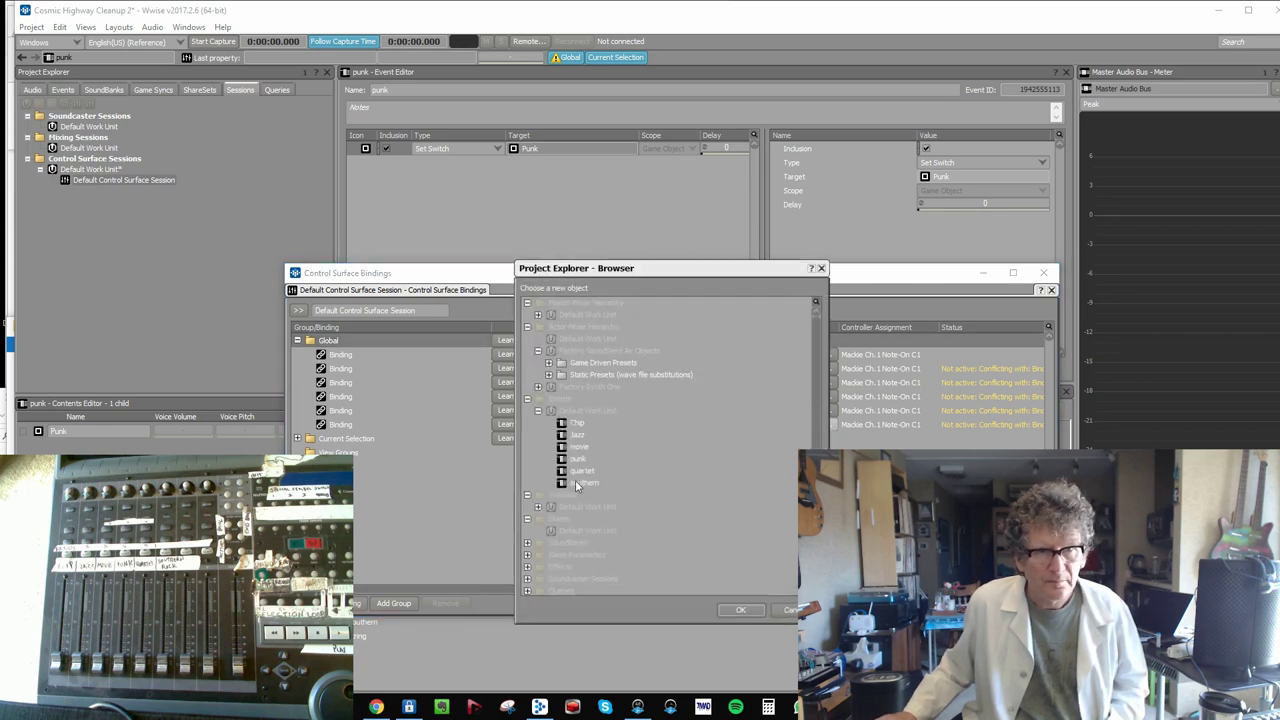
double_click(577, 484)
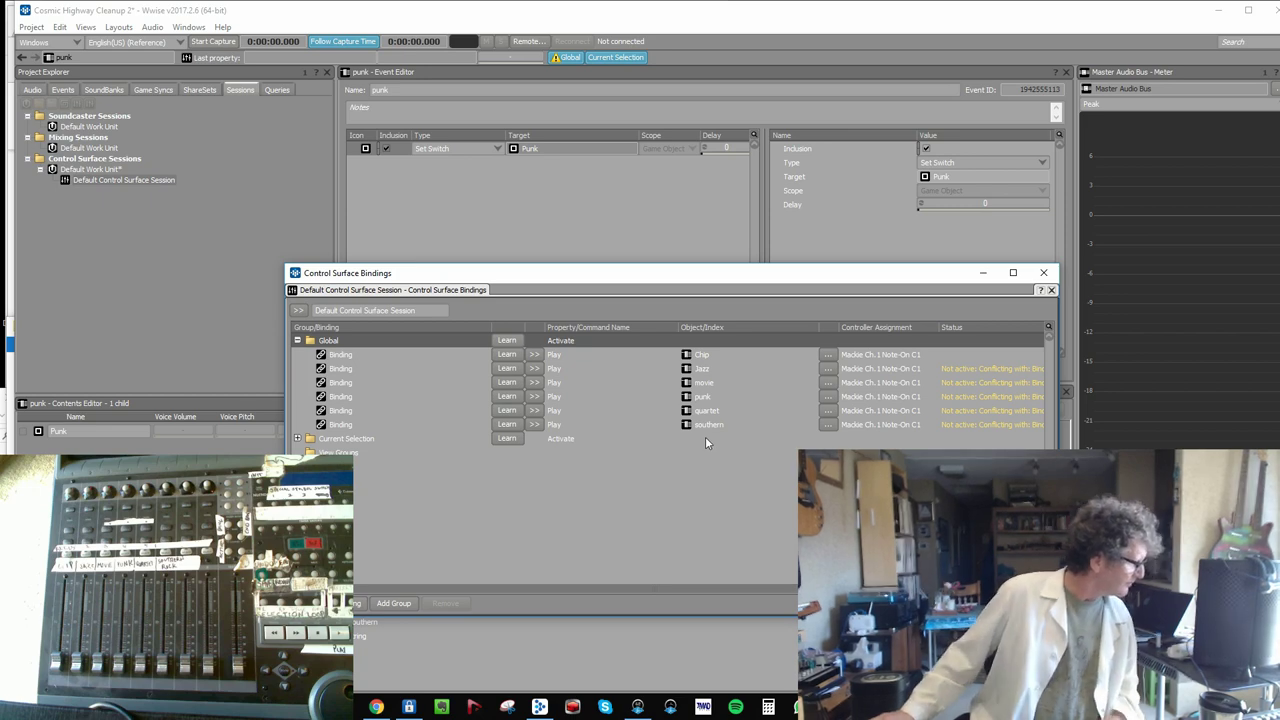
- Learn new controller pads for the Jazz, movie, punk, quartet and southern bindings, ending at F1
left_click(512, 372)
left_click(512, 382)
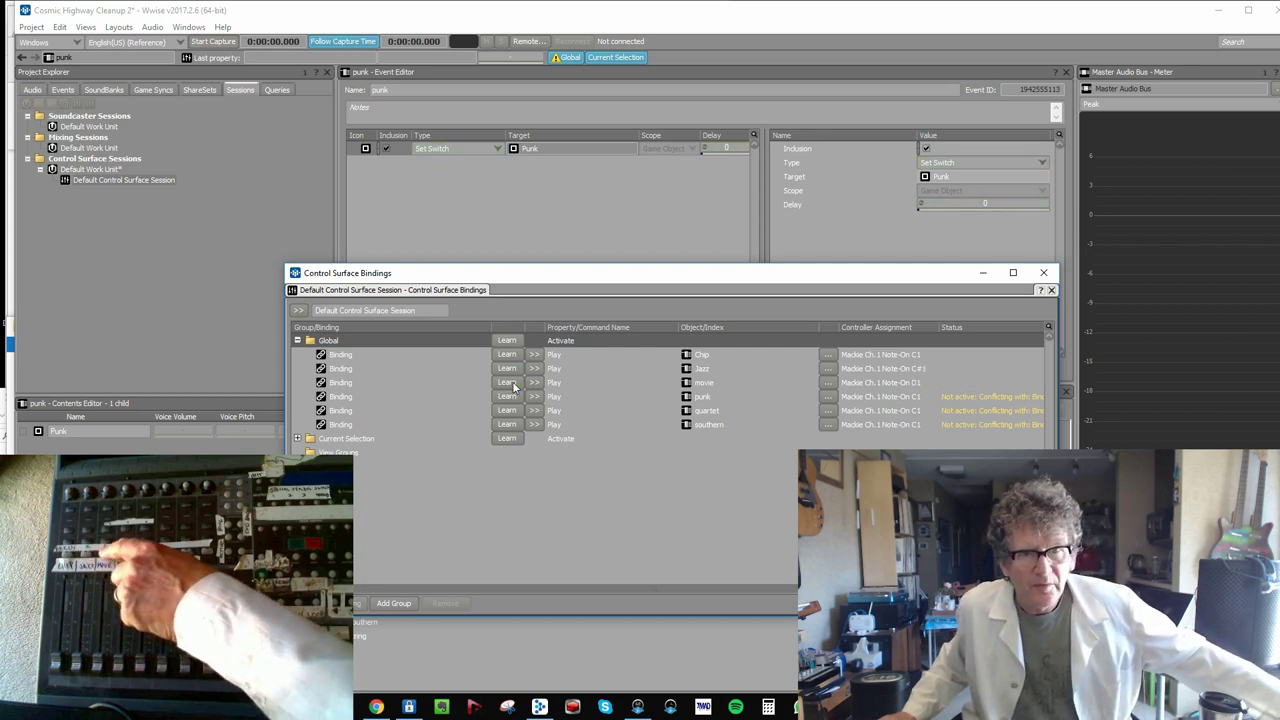
left_click(510, 397)
left_click(510, 411)
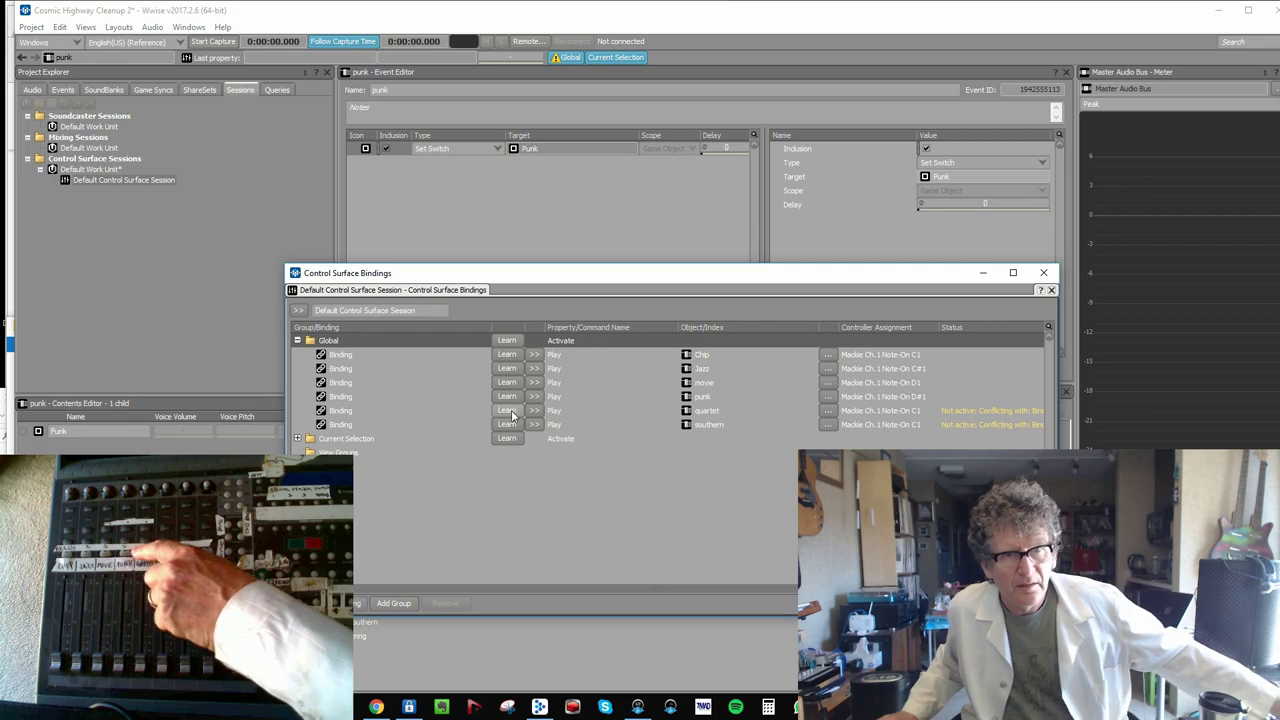
left_click(509, 424)
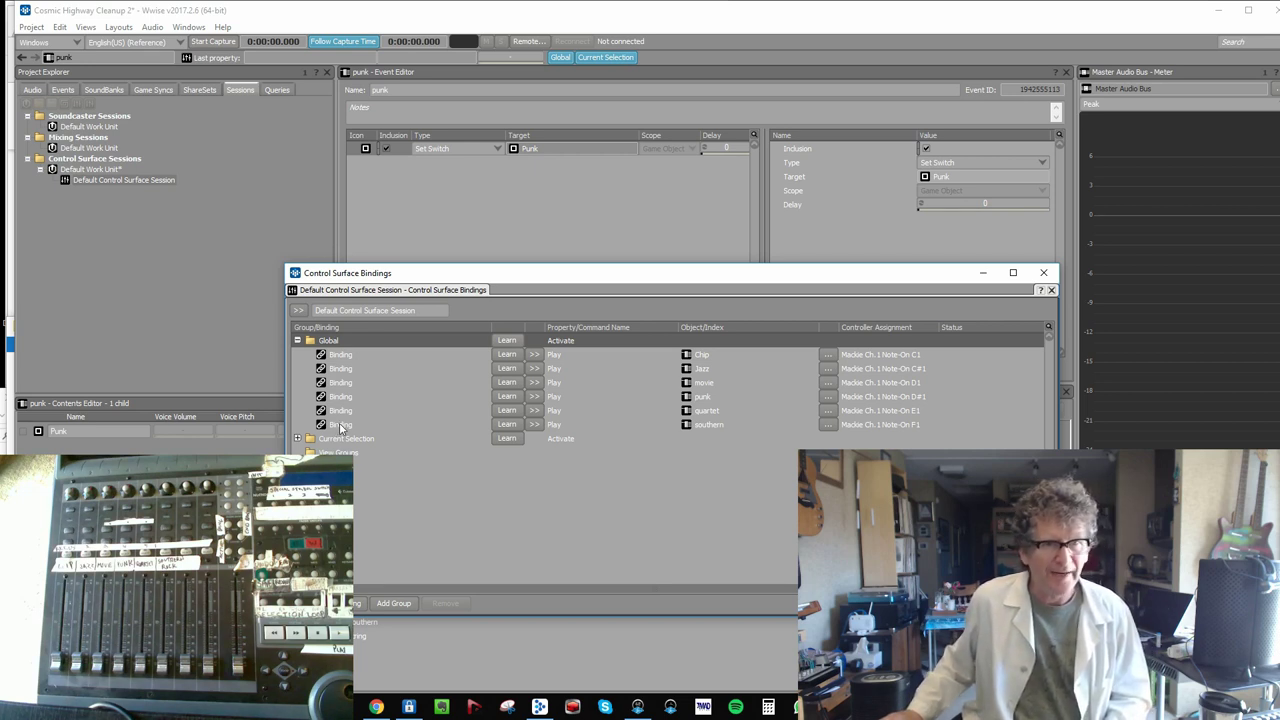
- Add a learned Global binding on note A#6 that plays The Big One
right_click(336, 341)
left_click(357, 345)
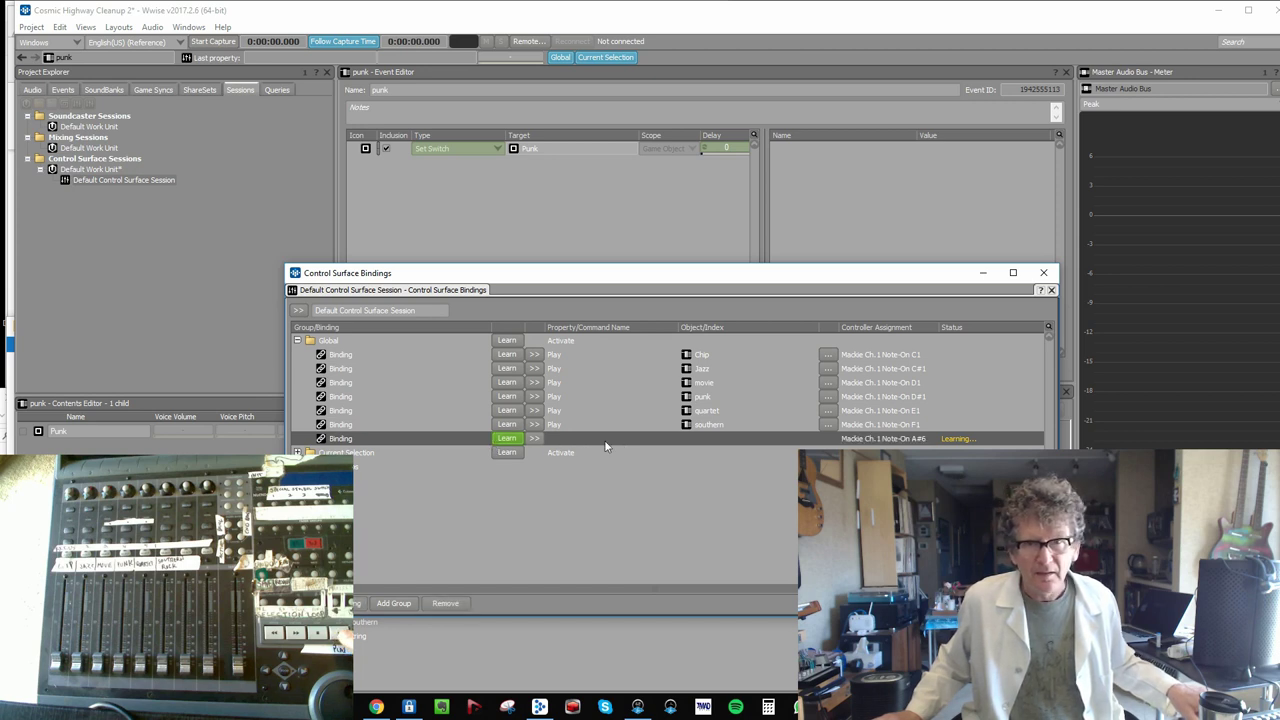
left_click(533, 442)
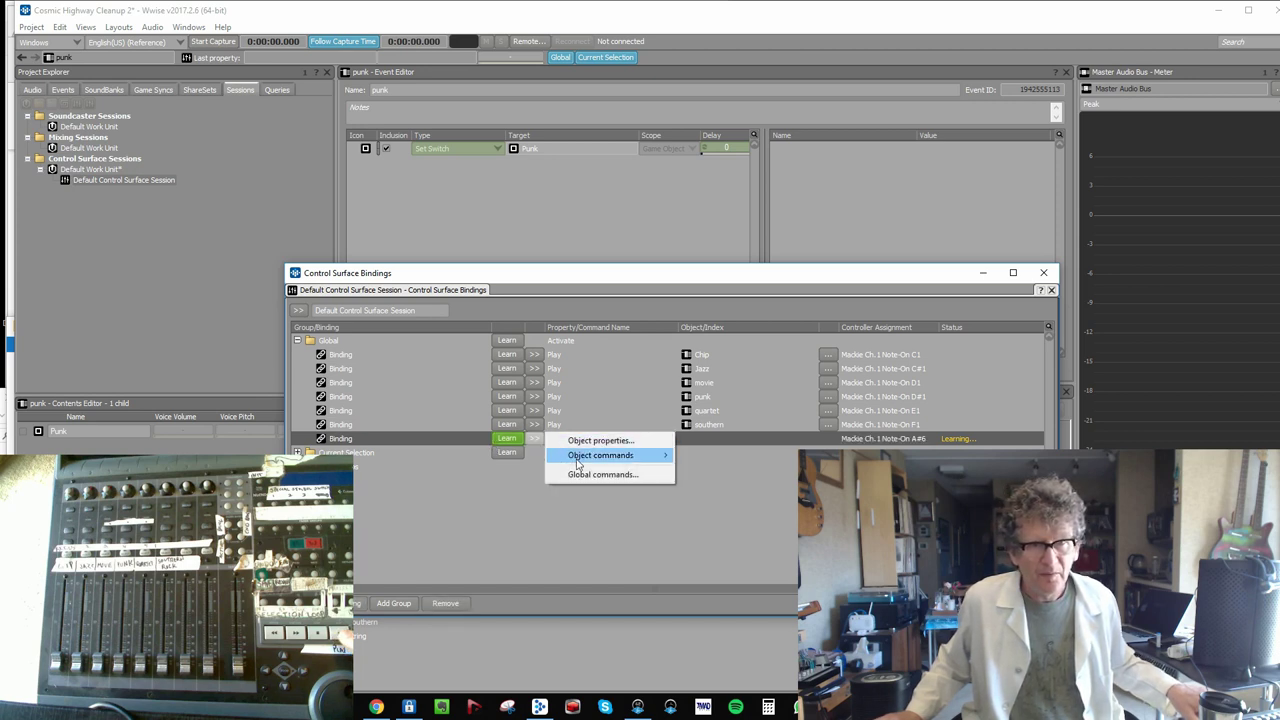
mouse_move(590, 456)
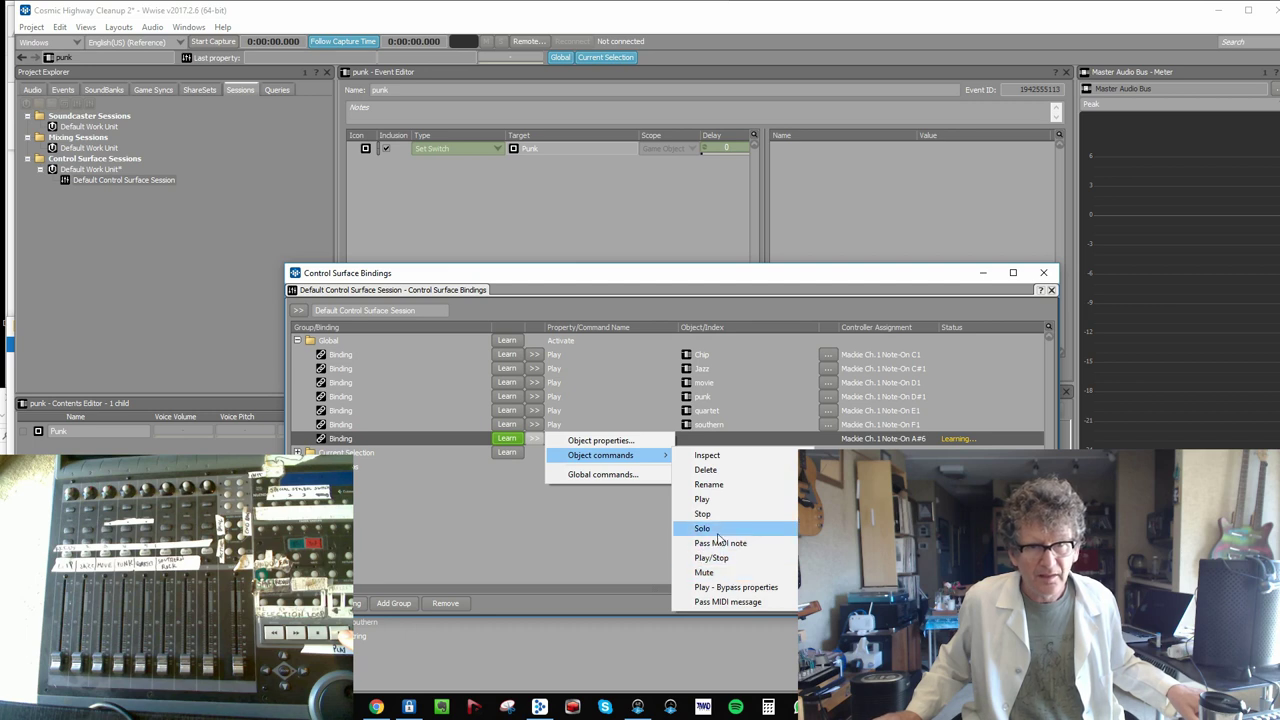
left_click(717, 505)
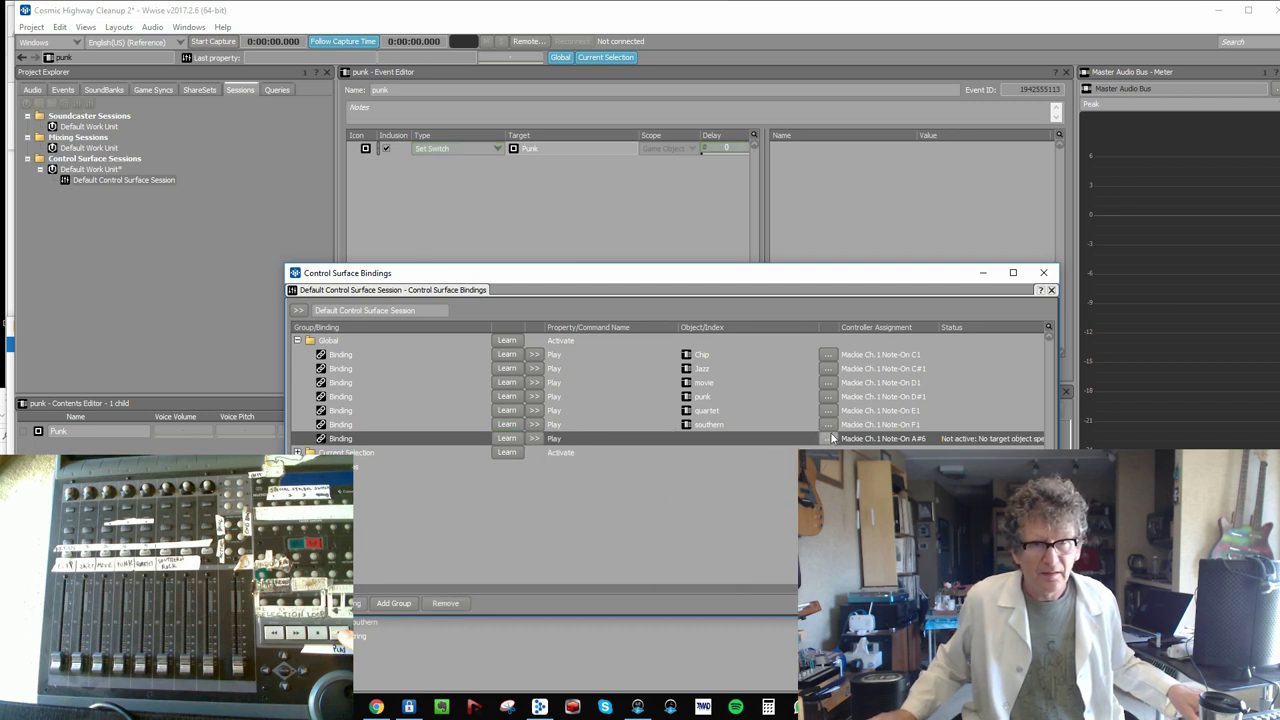
left_click(828, 439)
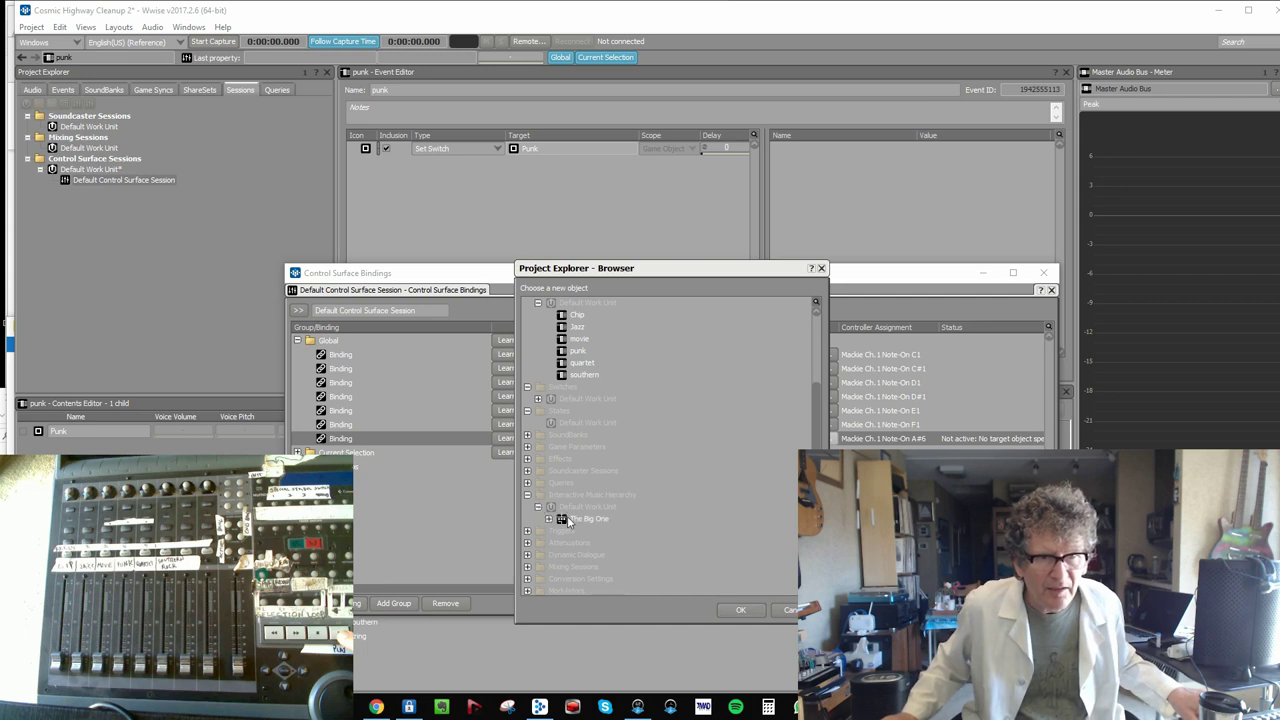
left_click(566, 520)
left_click(741, 610)
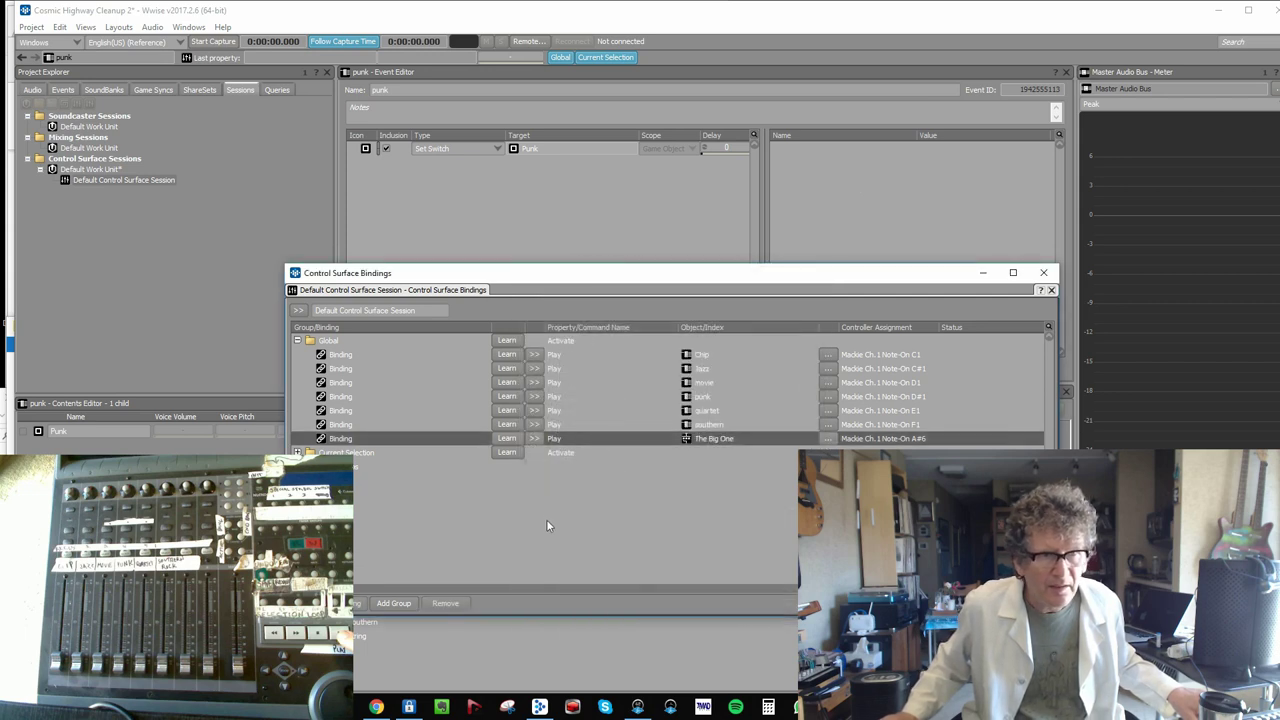
- Add another Global binding that stops The Big One
right_click(341, 347)
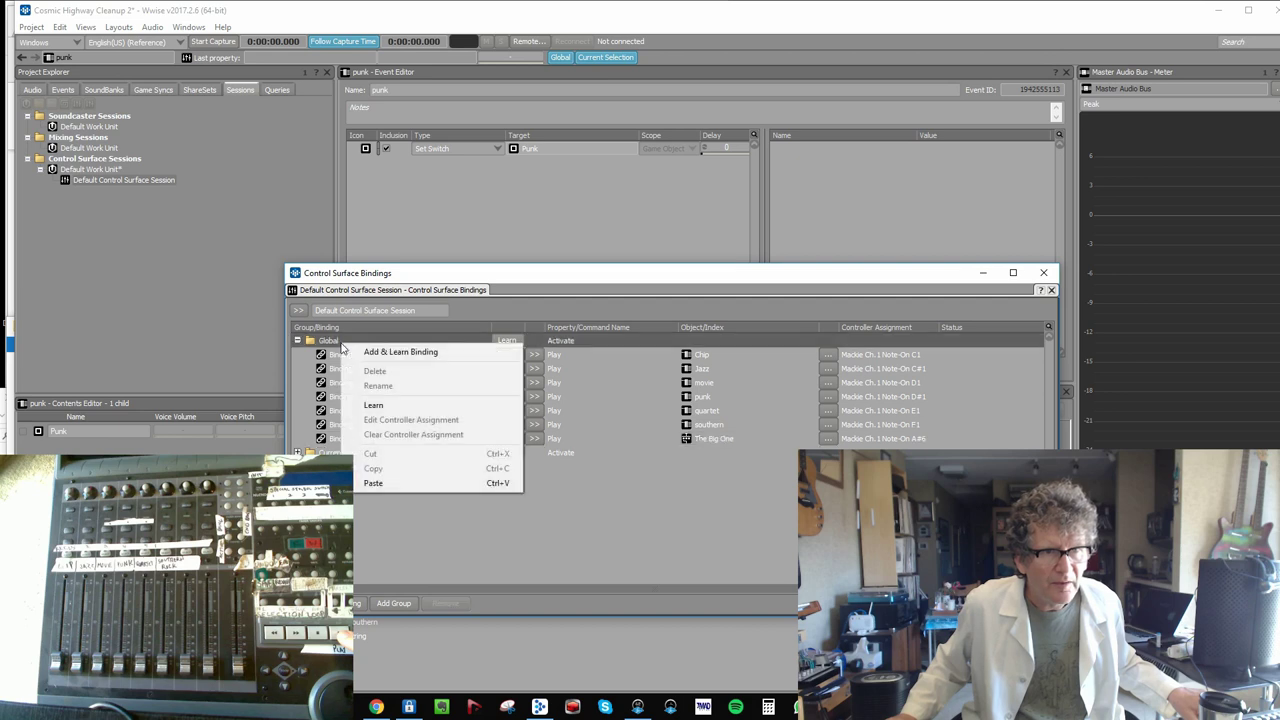
left_click(366, 352)
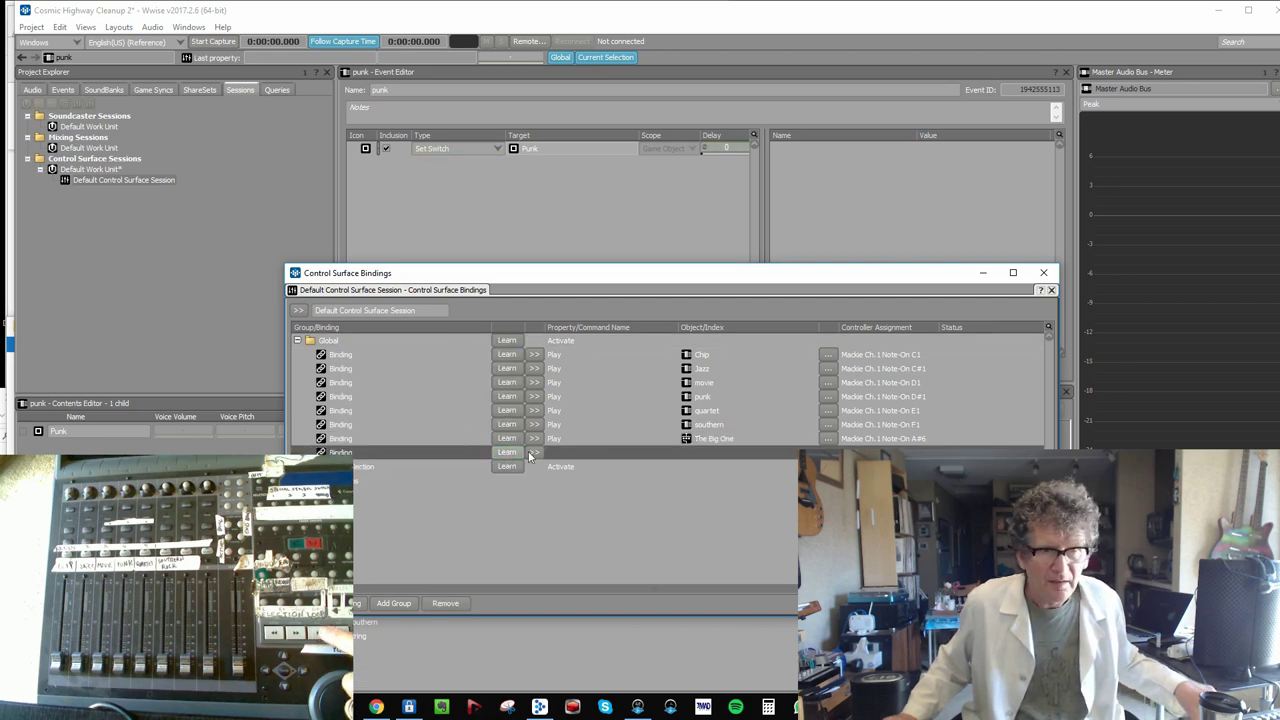
left_click(534, 454)
mouse_move(590, 472)
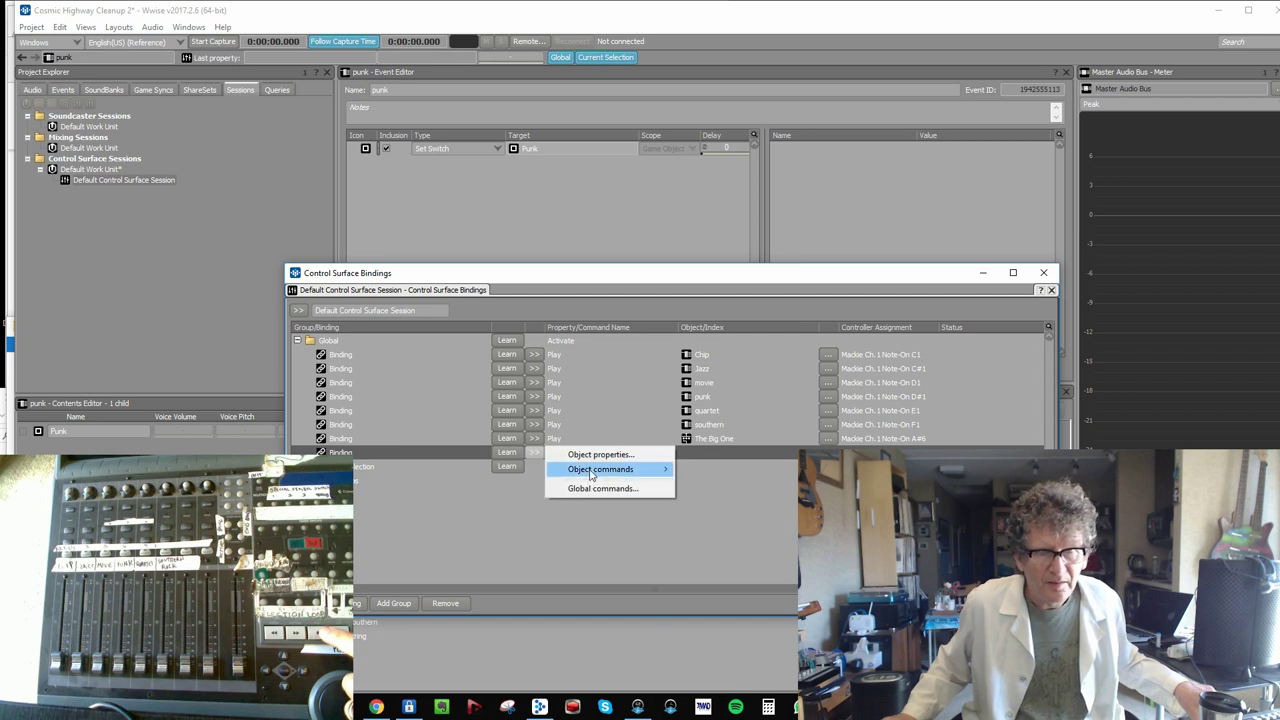
left_click(702, 528)
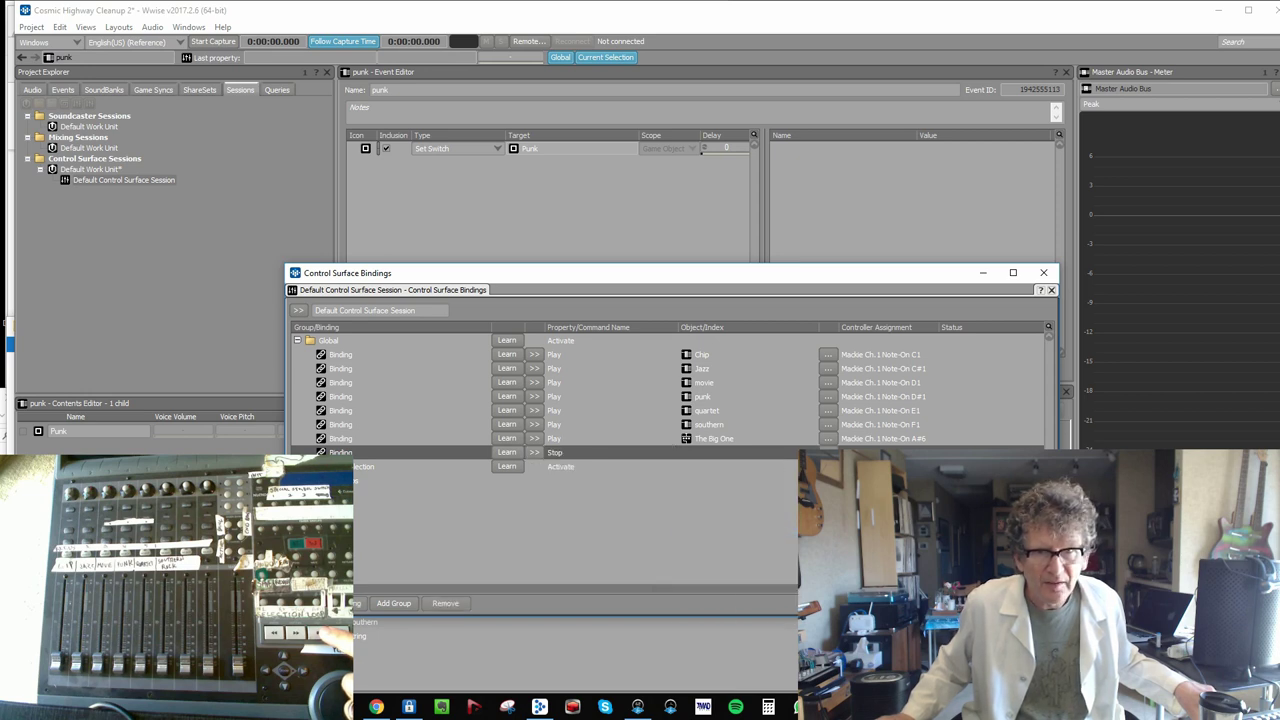
left_click(686, 454)
left_click(571, 520)
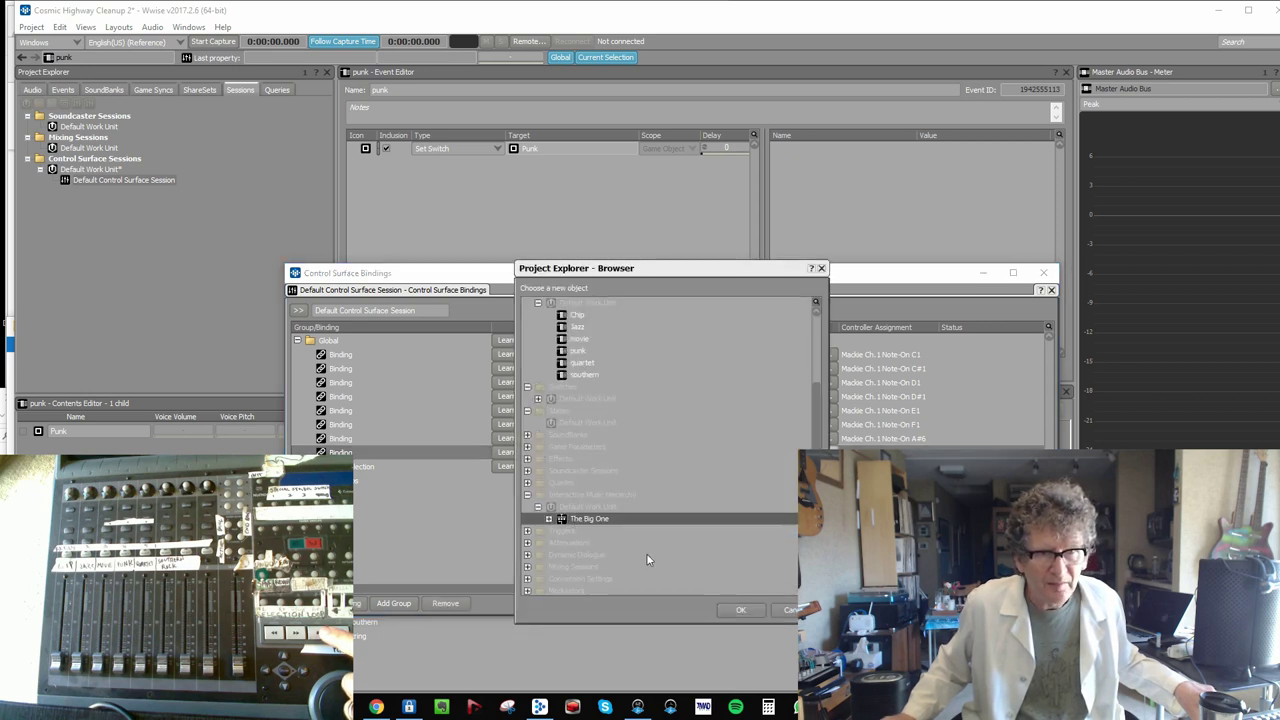
left_click(741, 610)
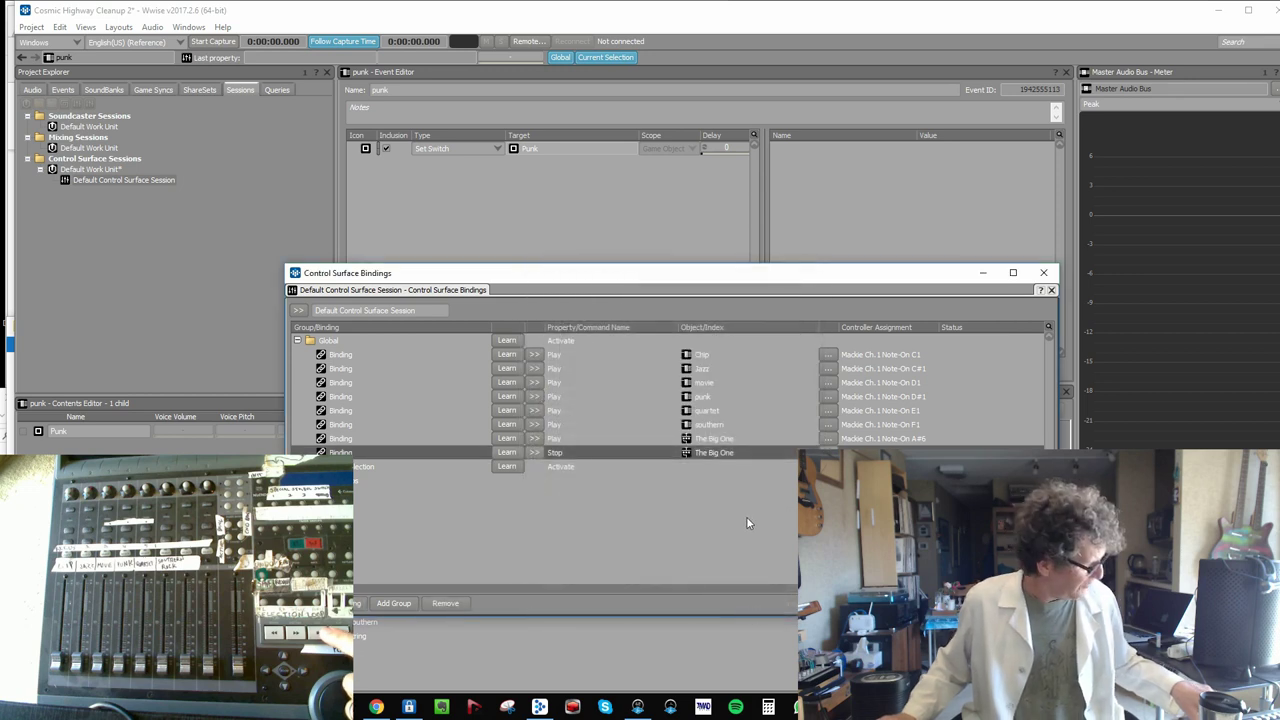